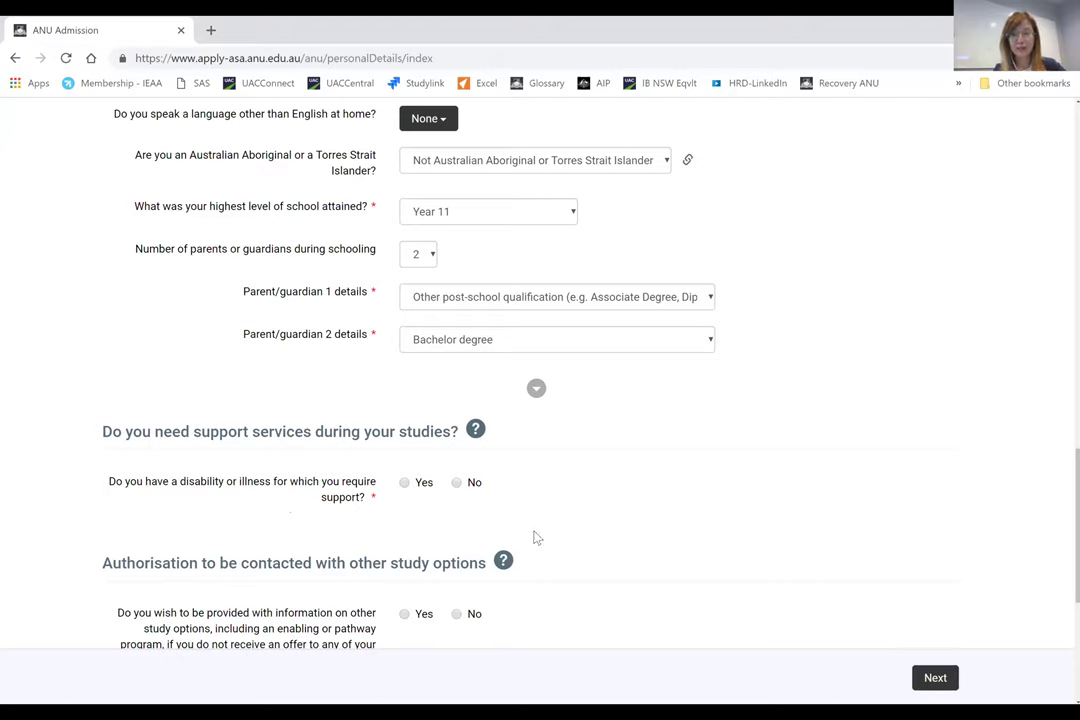
Step: Answer No to requiring disability or illness support and Yes to receiving information on other study options
left_click(457, 482)
scroll(624, 453, "down", 5)
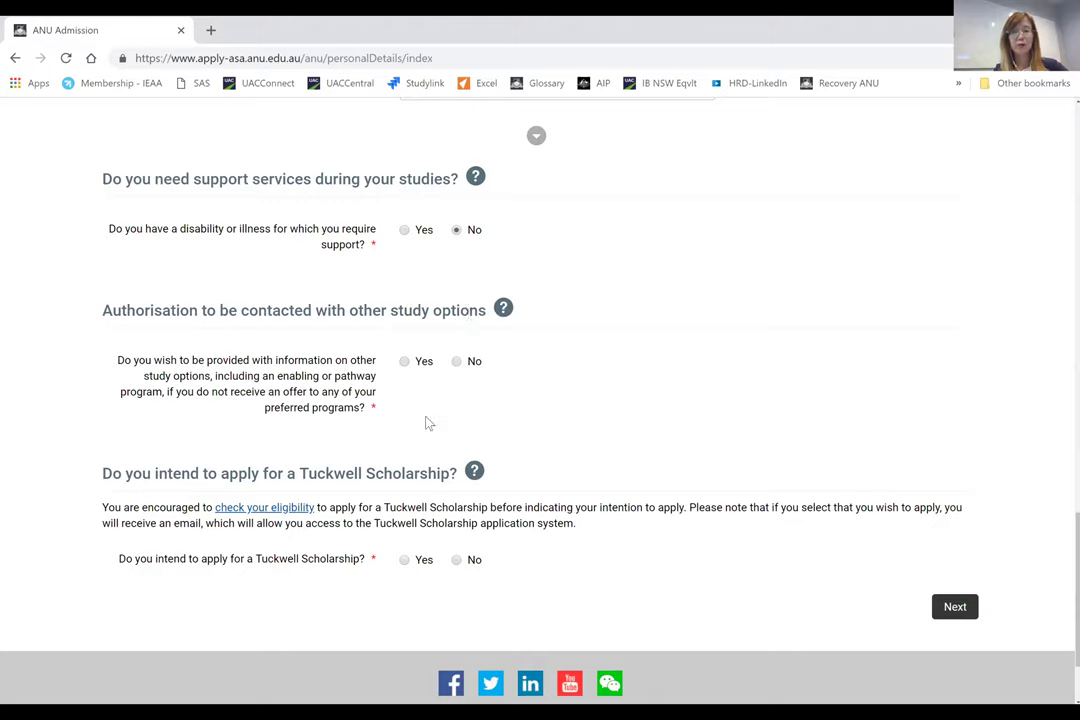
left_click(405, 363)
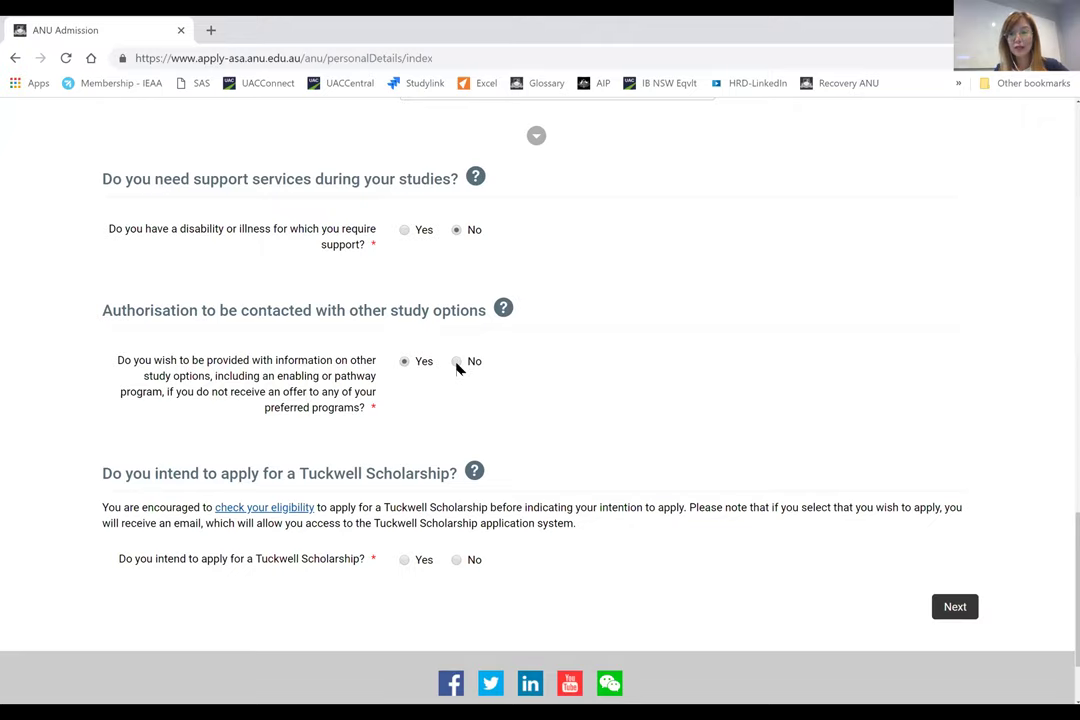
Step: Answer No to applying for a Tuckwell Scholarship and continue the application to the Adjustment Factors section
scroll(542, 402, "down", 2)
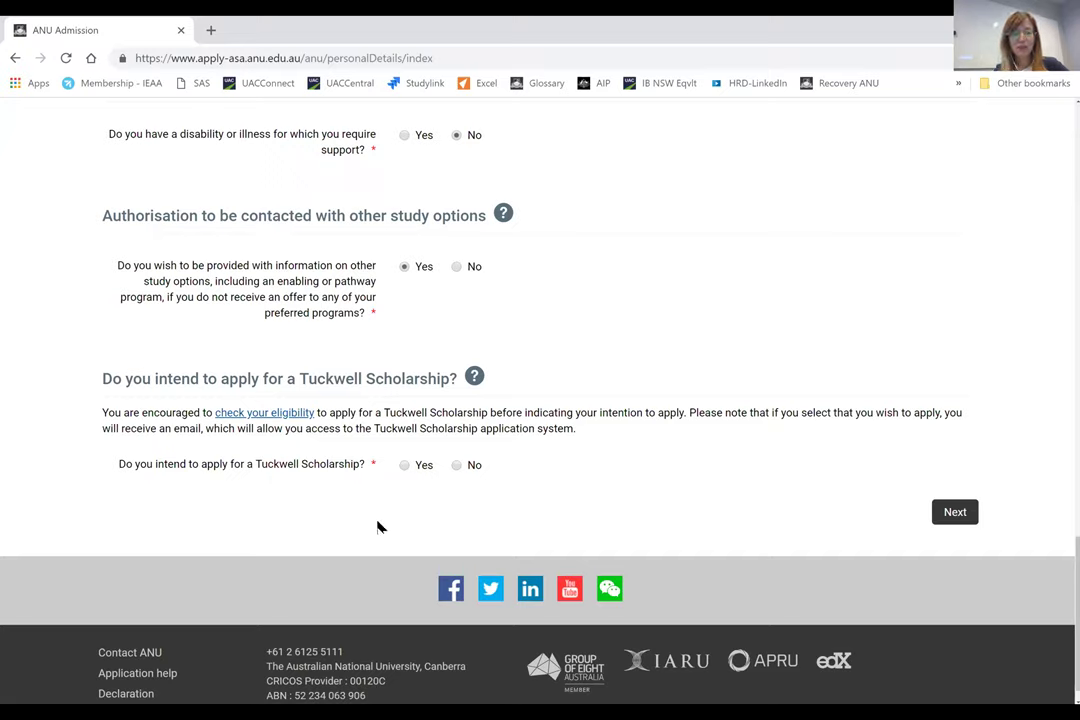
left_click(457, 467)
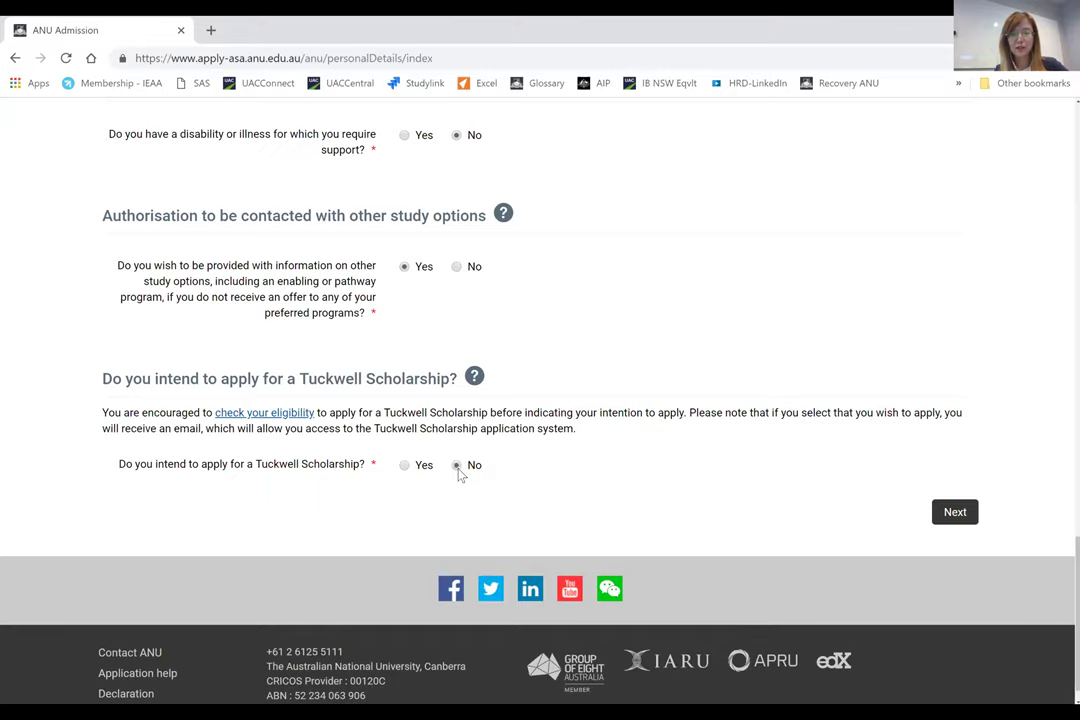
left_click(955, 513)
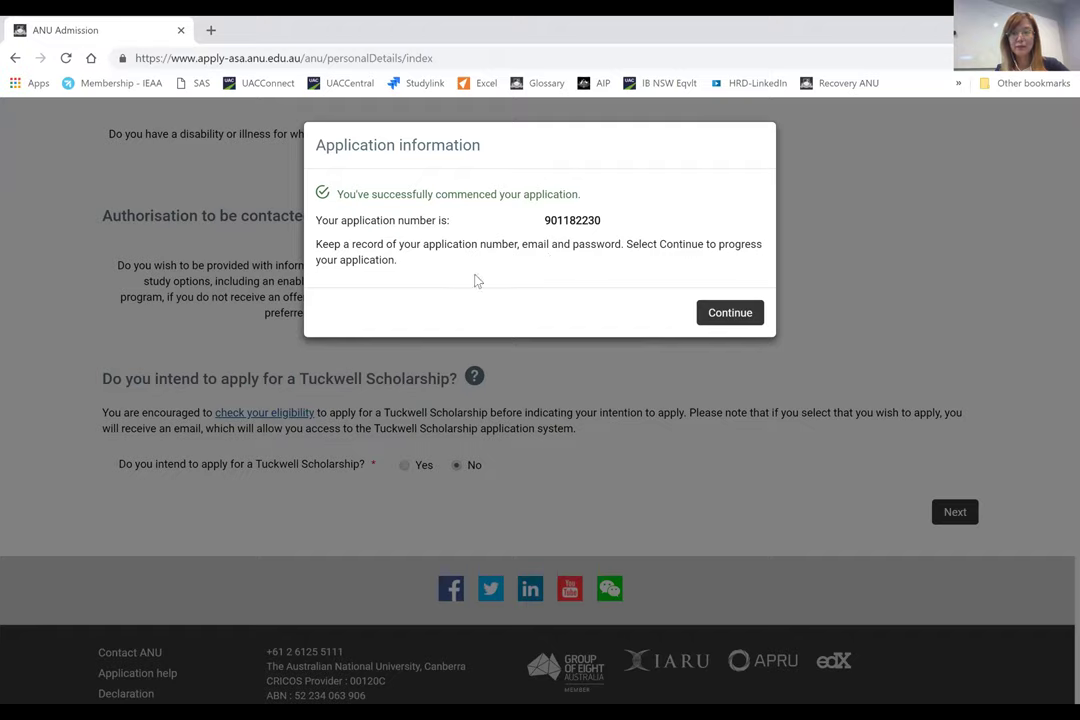
left_click(720, 318)
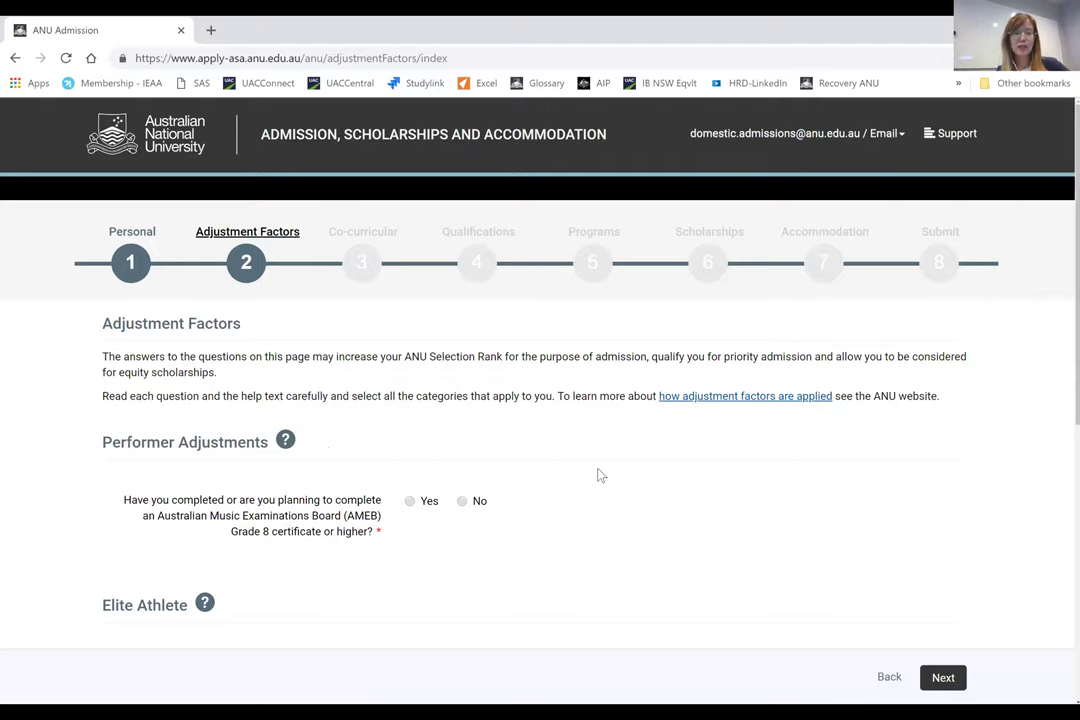
Step: Declare an AMEB Grade 8 or higher certificate under Performer Adjustments and save its specialisation as performance
scroll(600, 475, "down", 1)
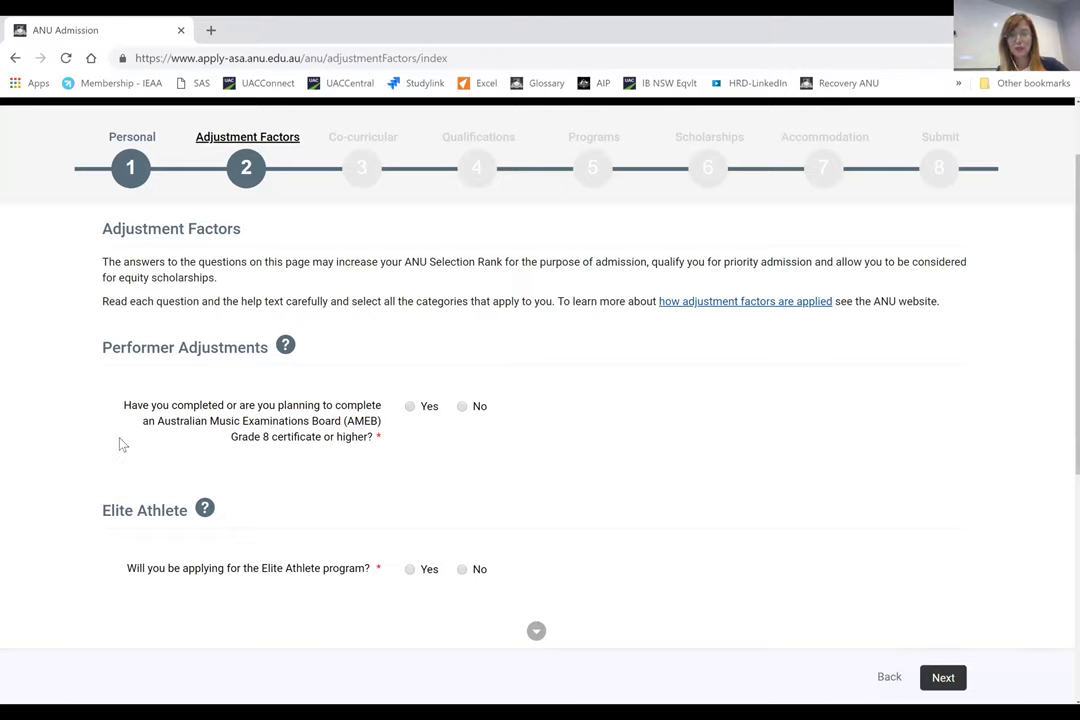
left_click(411, 407)
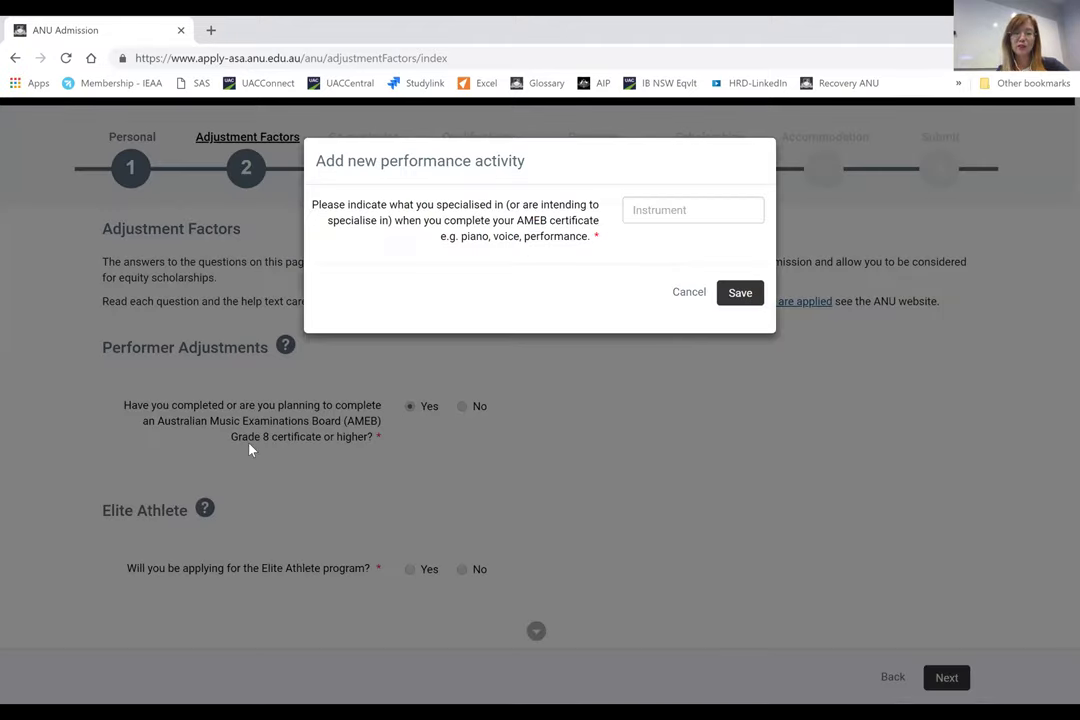
left_click(648, 209)
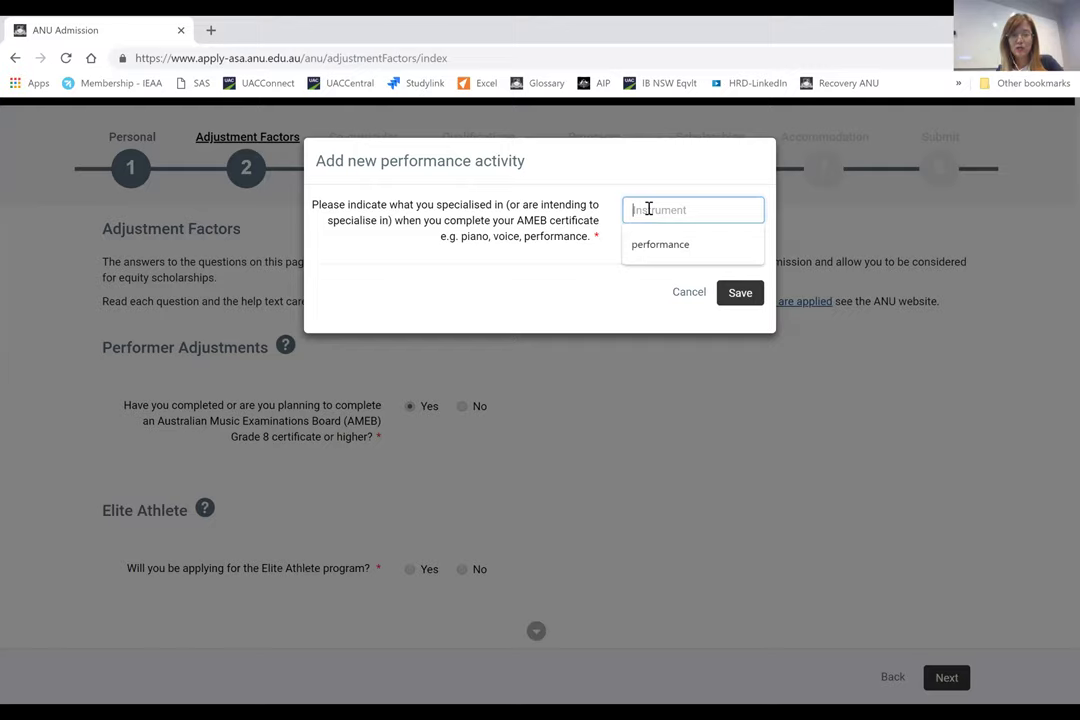
type("P")
key("BackSpace")
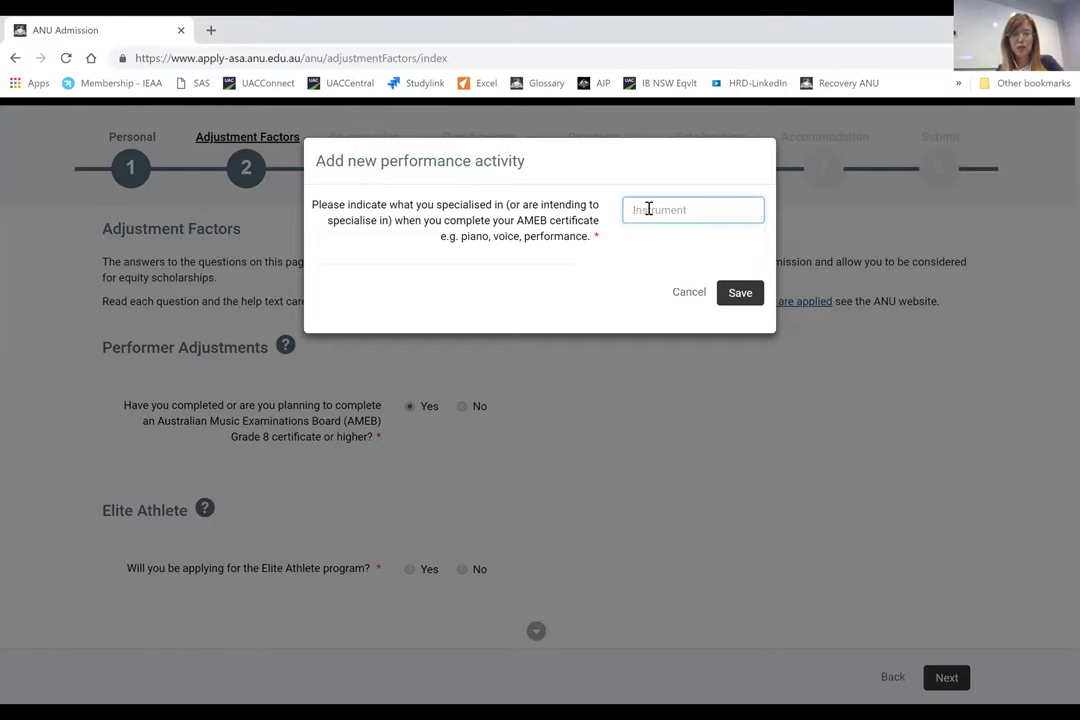
type("performance")
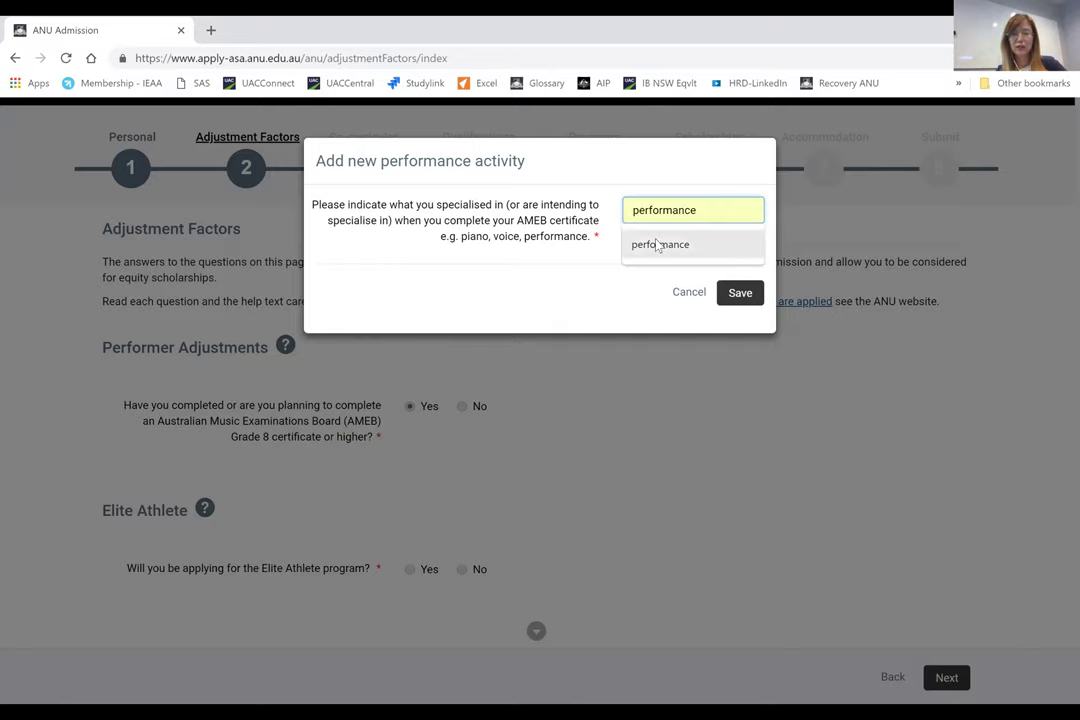
left_click(657, 244)
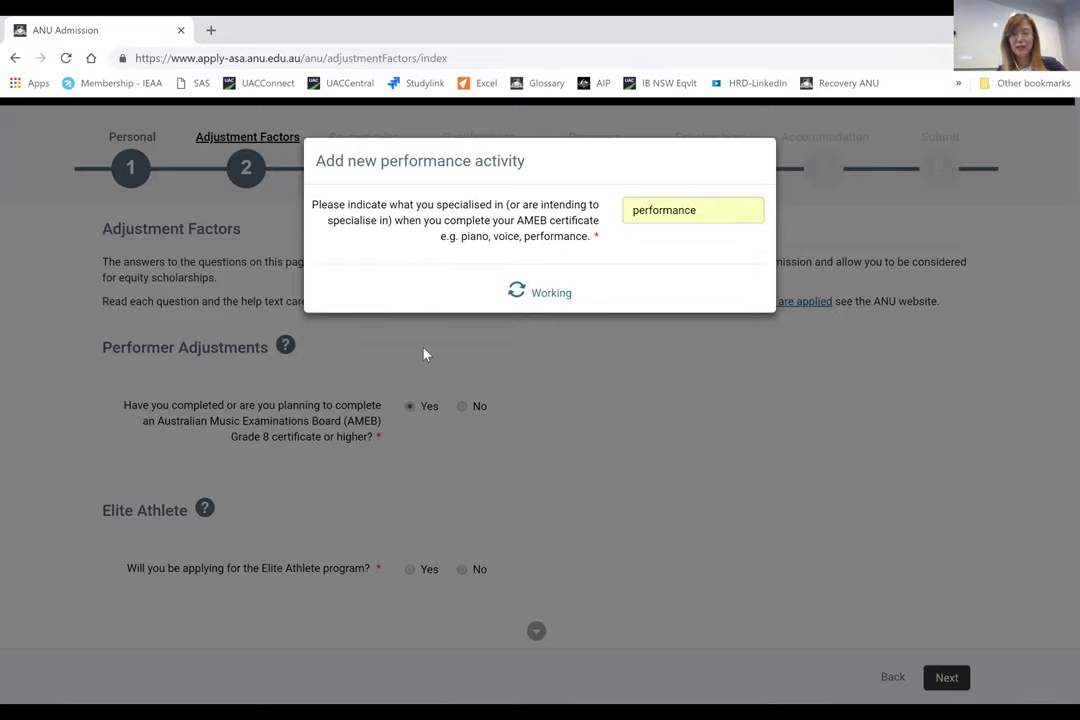
Step: Answer Yes to applying for the Elite Athlete program, but decline the Elite Athlete Entry Scheme declaration
scroll(643, 414, "down", 1)
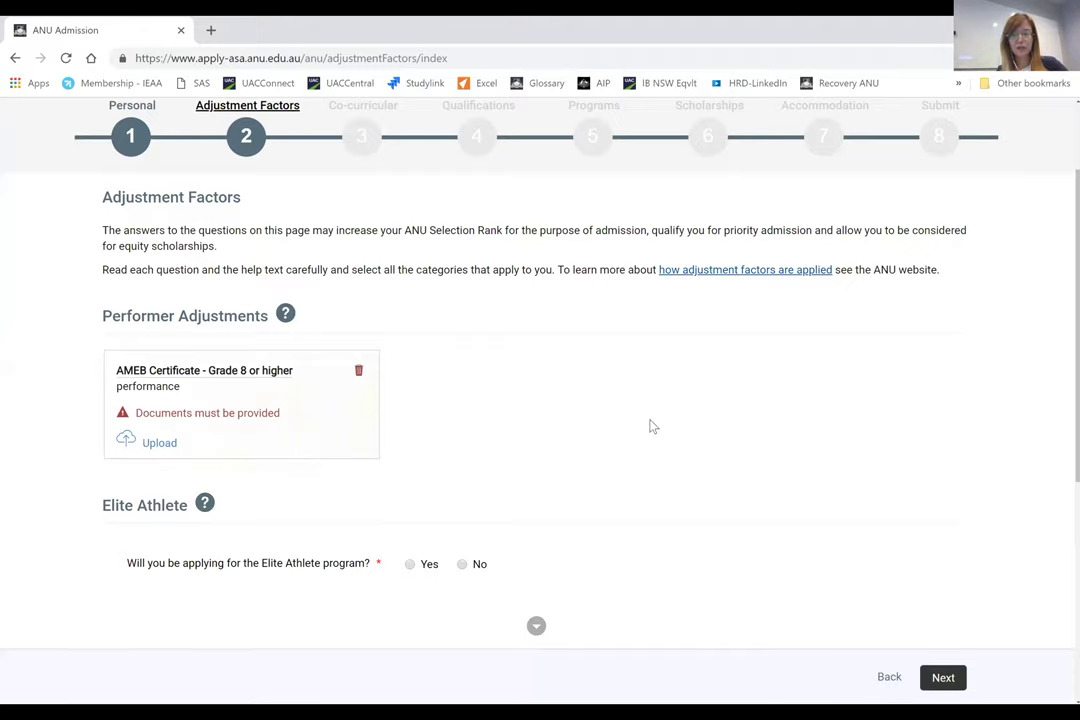
scroll(650, 427, "down", 3)
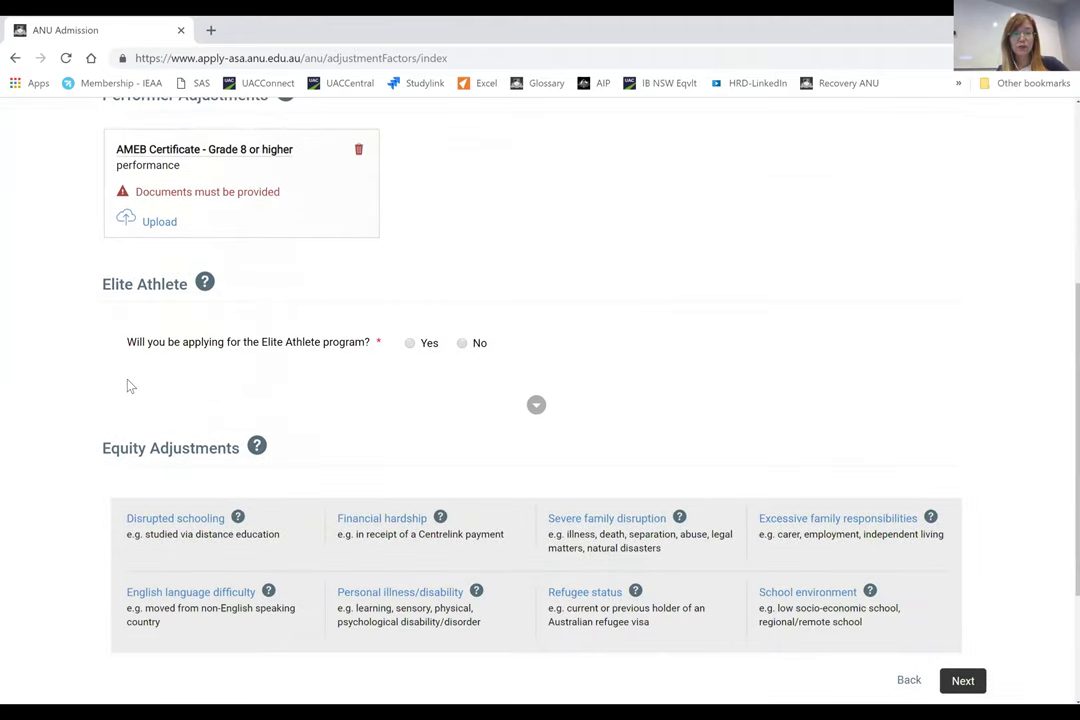
left_click(411, 344)
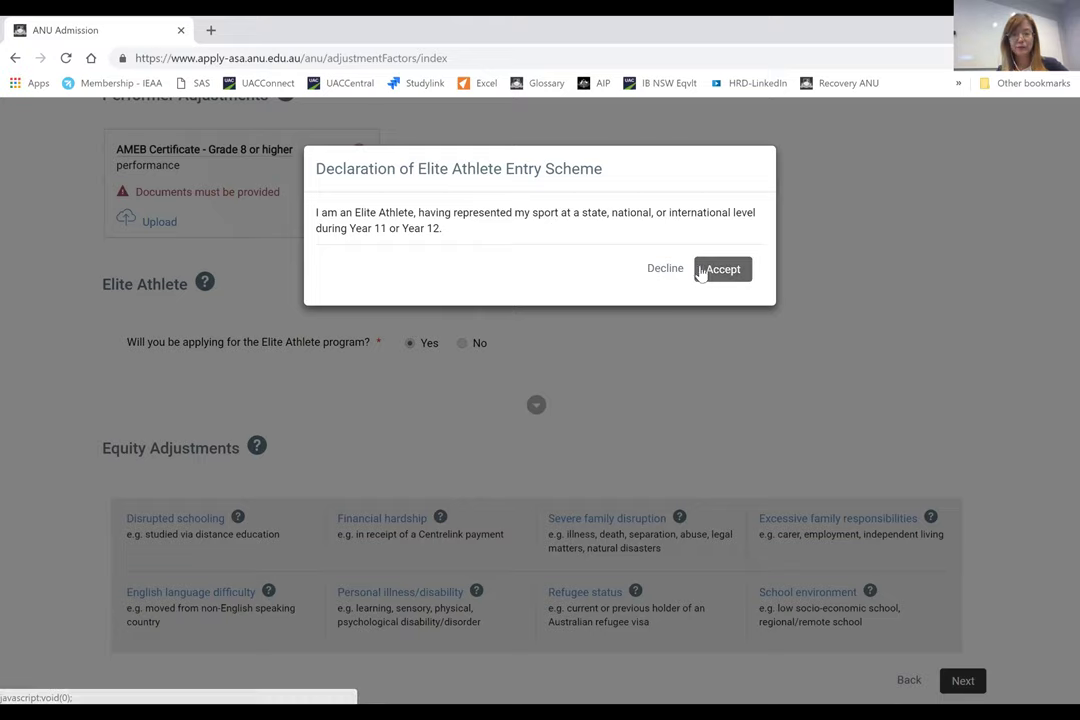
left_click(666, 270)
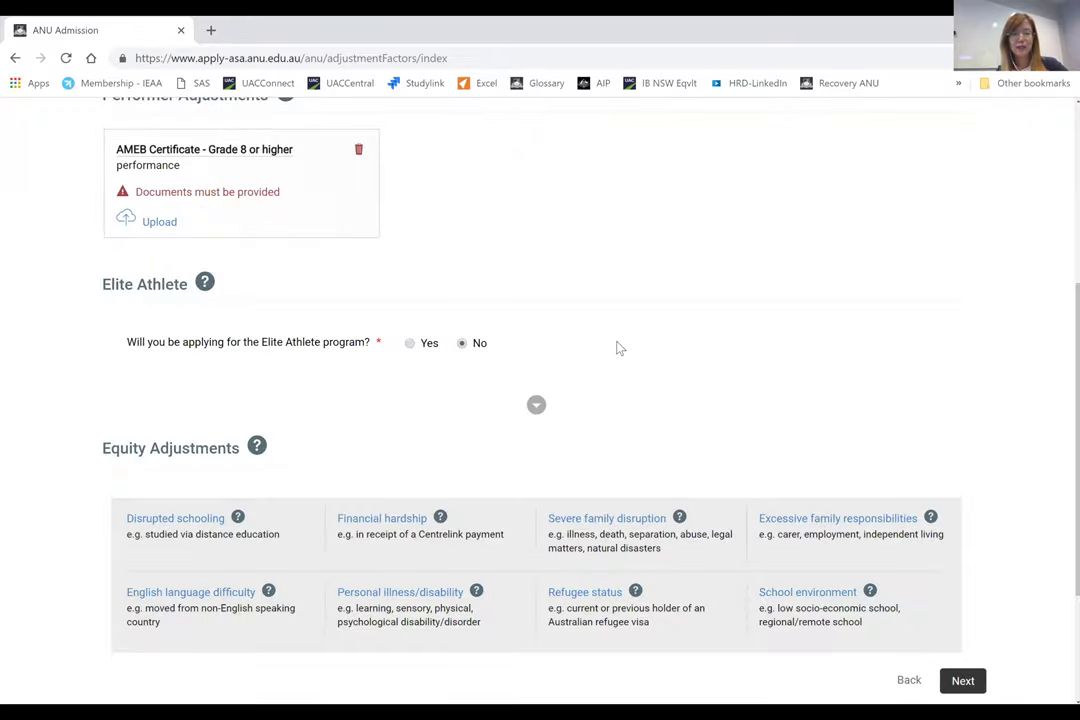
Step: Add a Financial hardship equity claim with Yes for F01K, parent/guardian JobKeeper payments, and save it
scroll(617, 347, "down", 3)
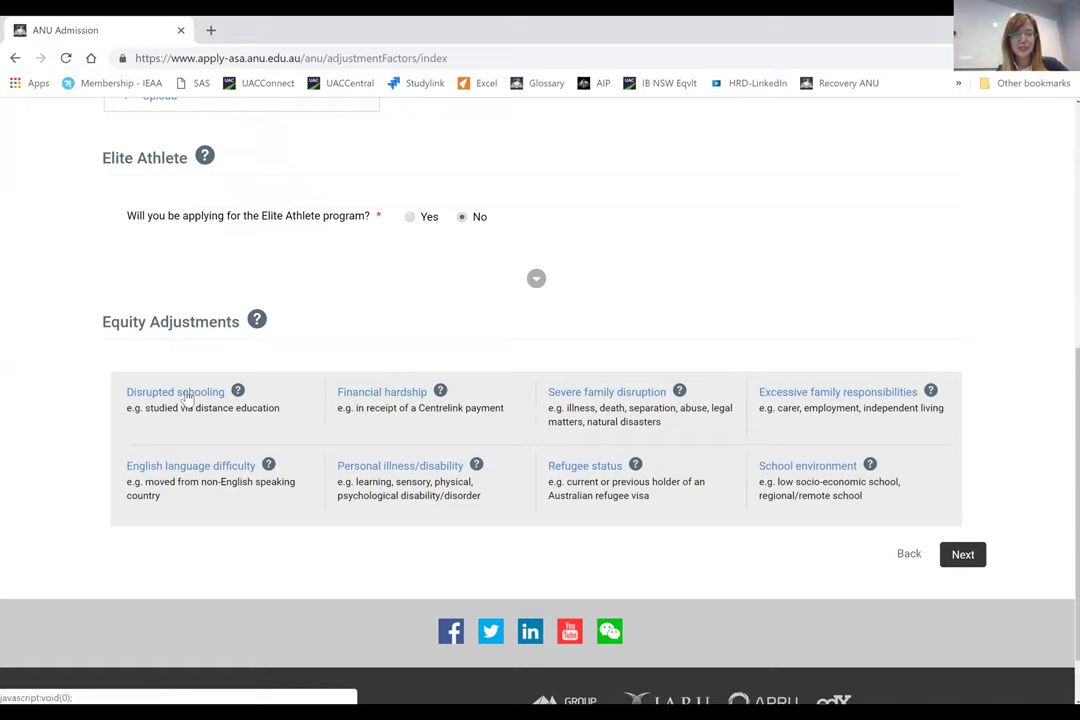
left_click(386, 396)
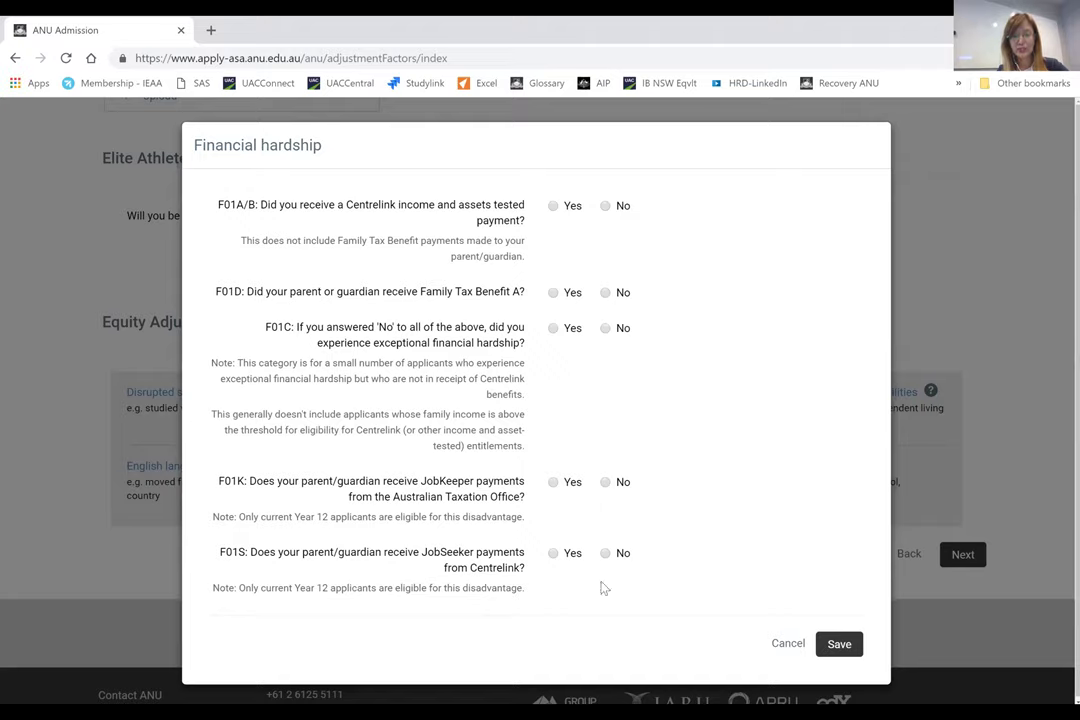
left_click(553, 483)
left_click(839, 644)
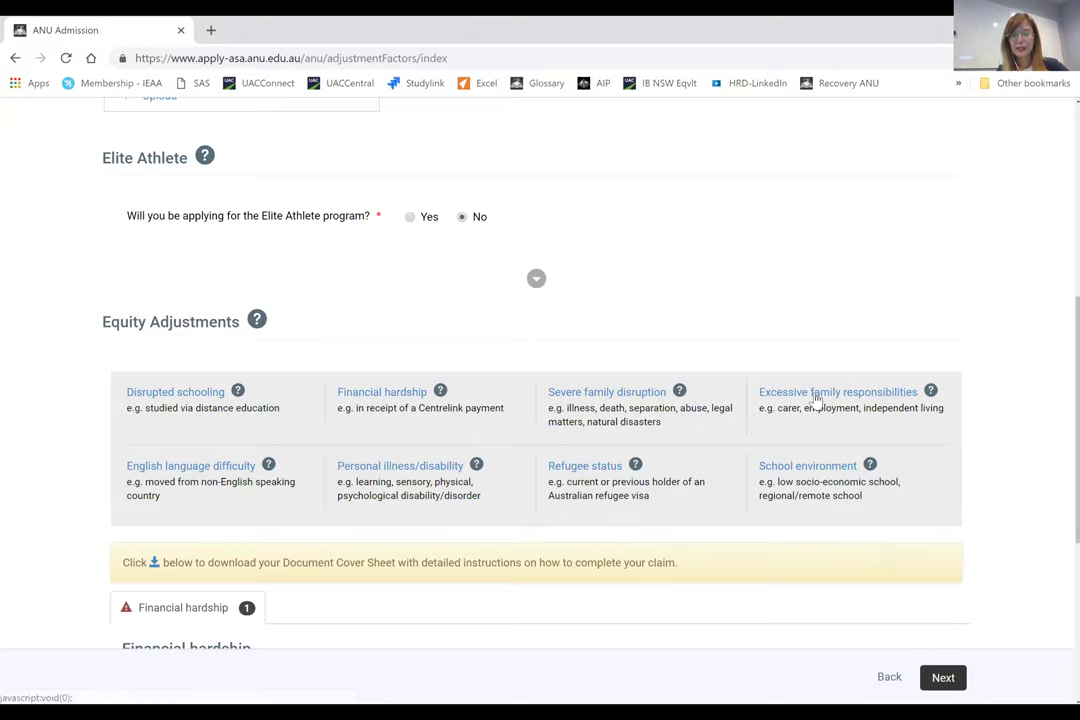
Step: Answer No to attending a school on the S01C list in the School environment adjustment and save it
left_click(819, 476)
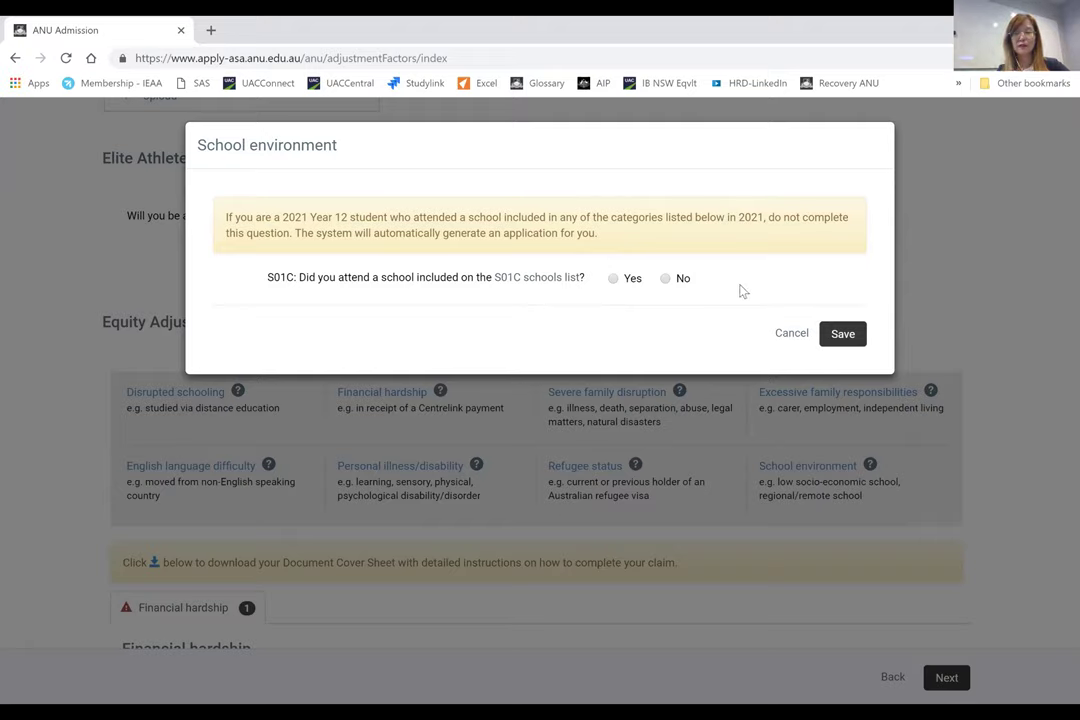
left_click(664, 279)
left_click(847, 338)
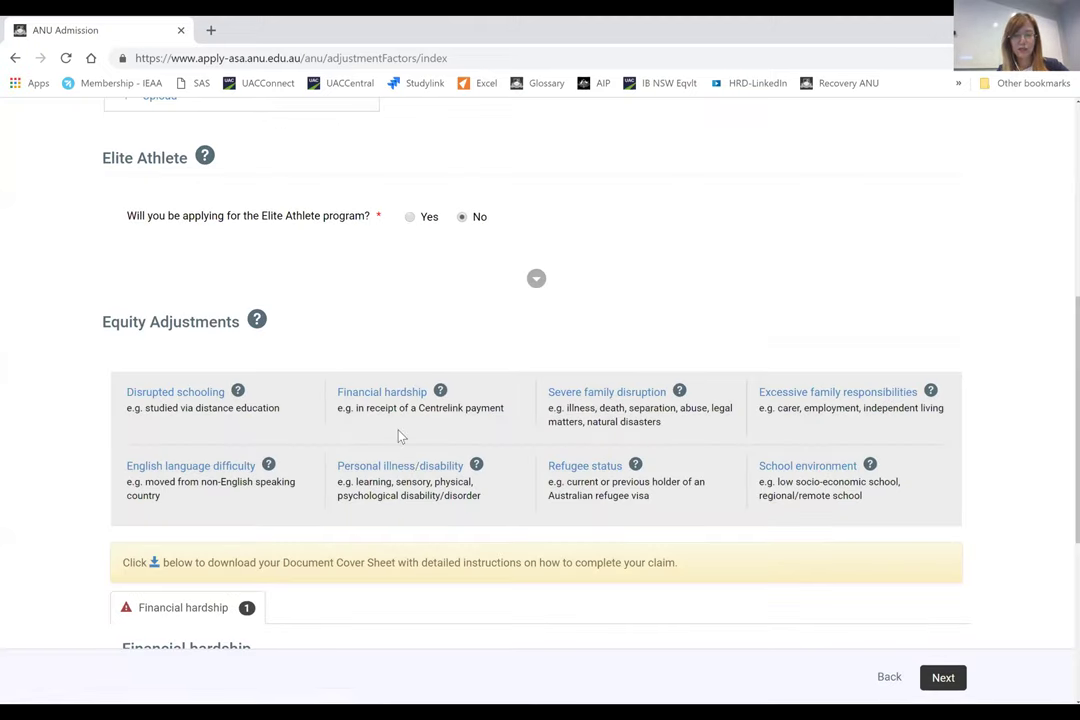
Step: Review the Severe family disruption questions and close them without saving a claim
left_click(607, 396)
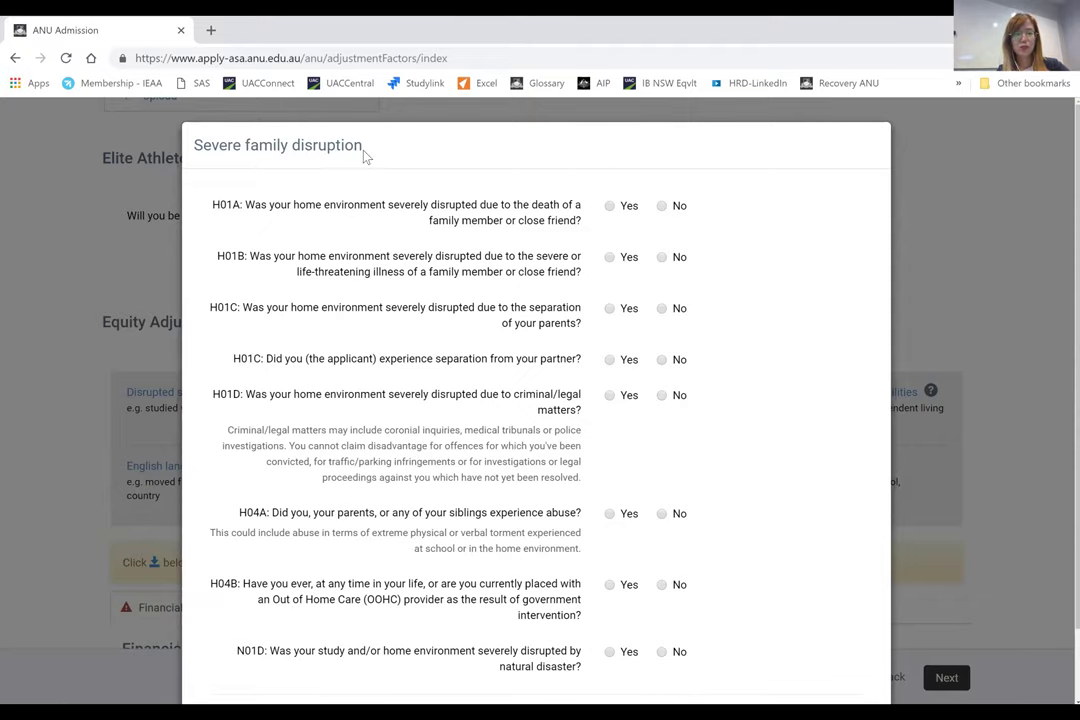
left_click_drag(345, 147, 492, 169)
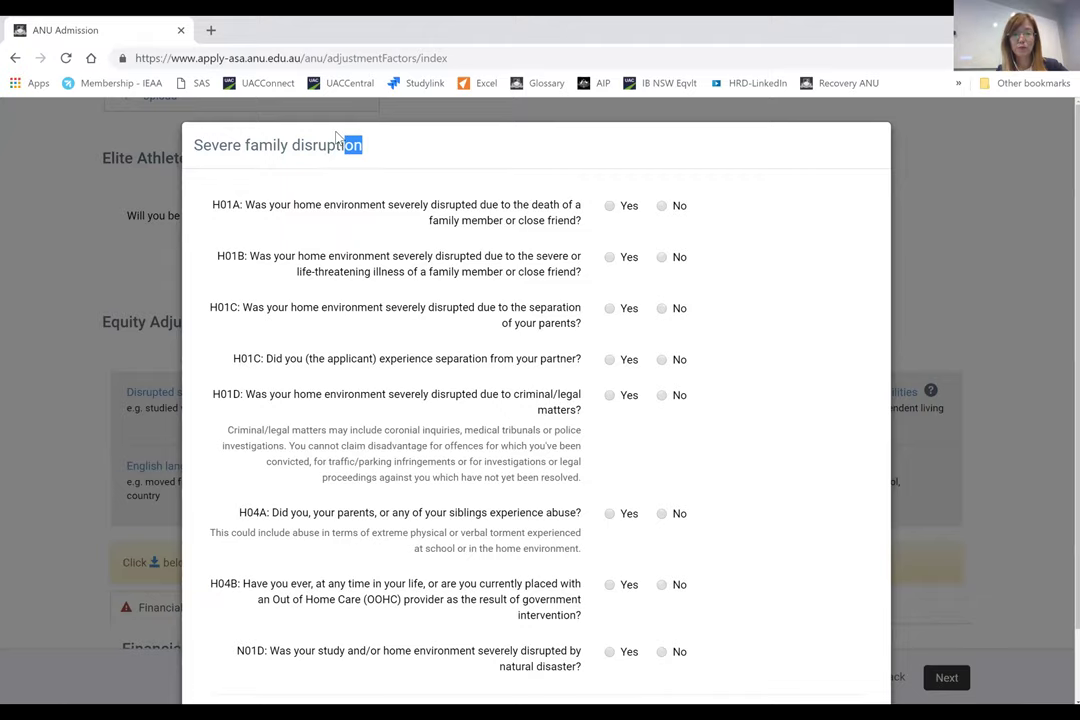
left_click_drag(338, 138, 336, 140)
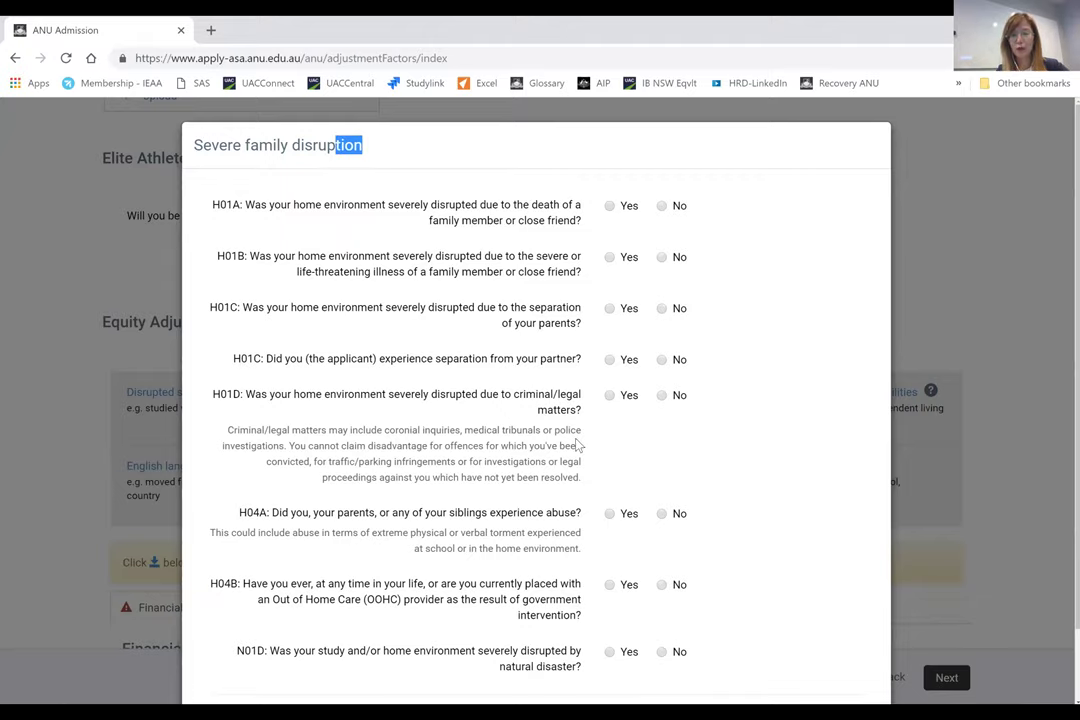
left_click(750, 597)
scroll(750, 597, "down", 2)
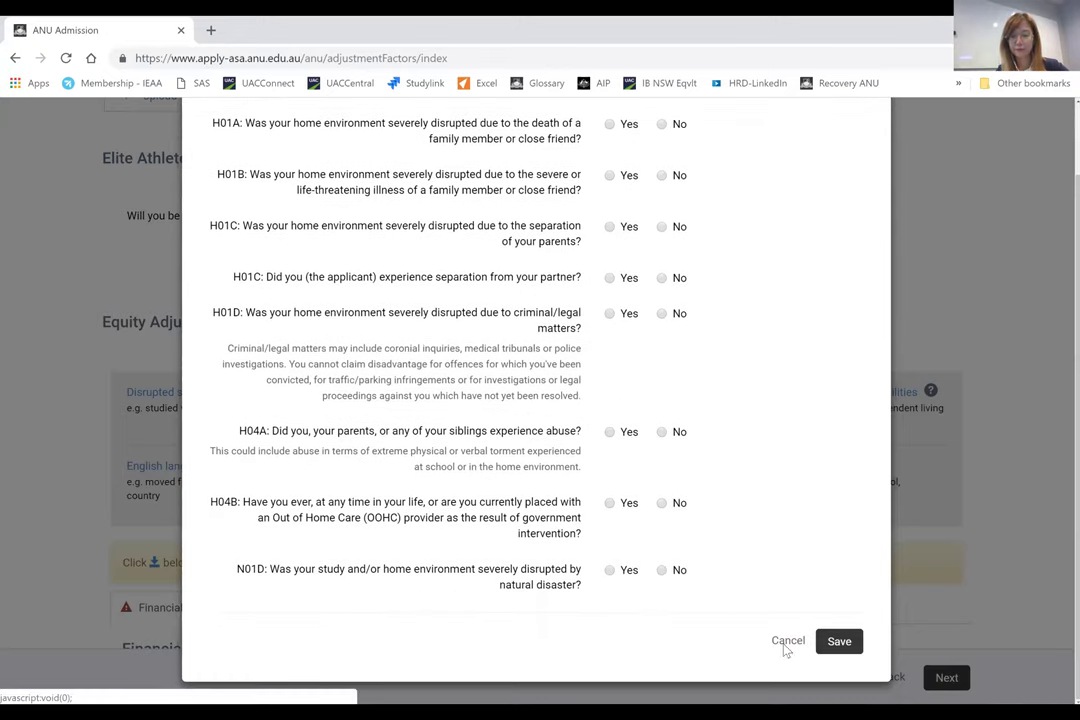
left_click(1025, 627)
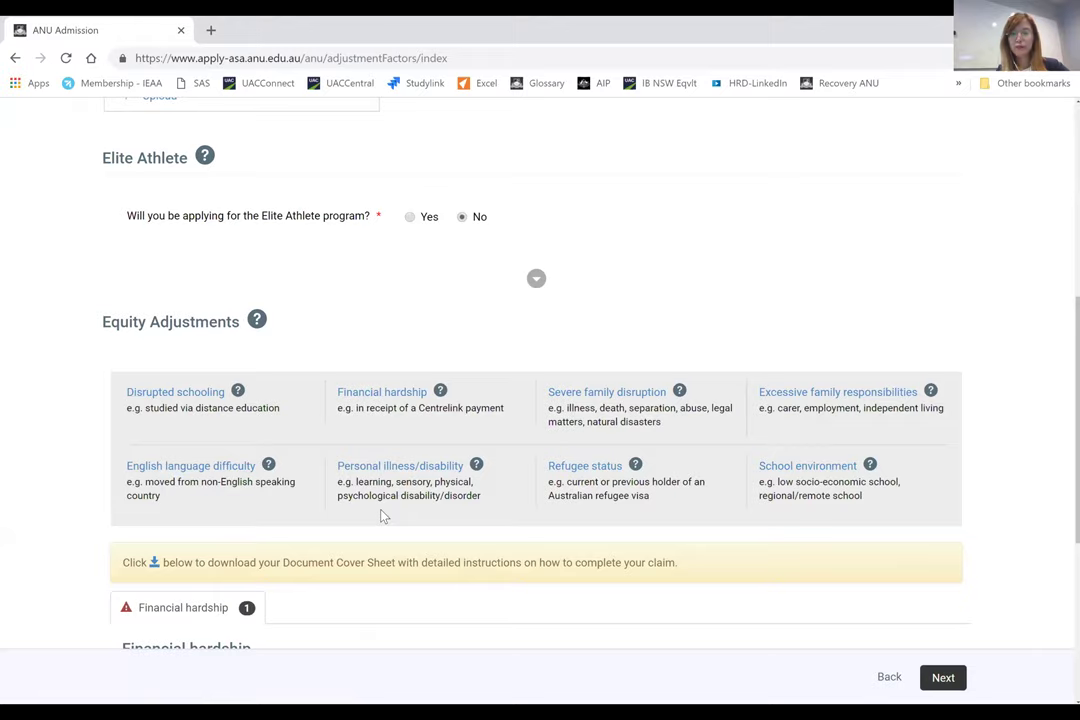
Step: Proceed to the Co-curricular section and start a new activity in the Duke of Edinburgh category
left_click(927, 680)
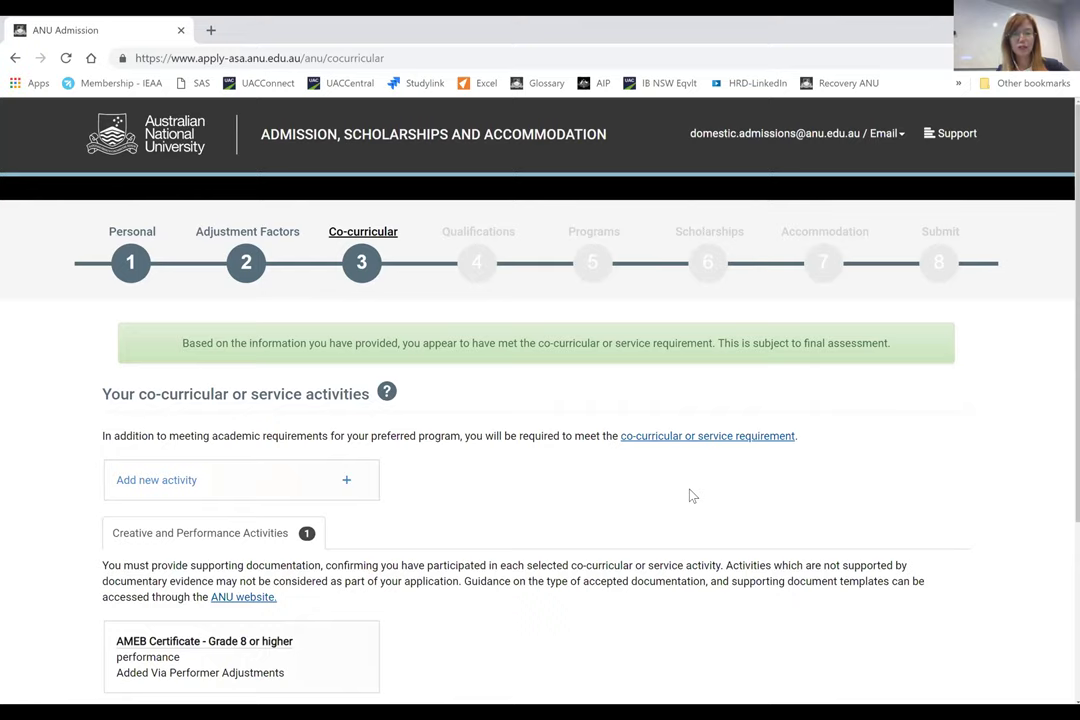
scroll(690, 495, "down", 2)
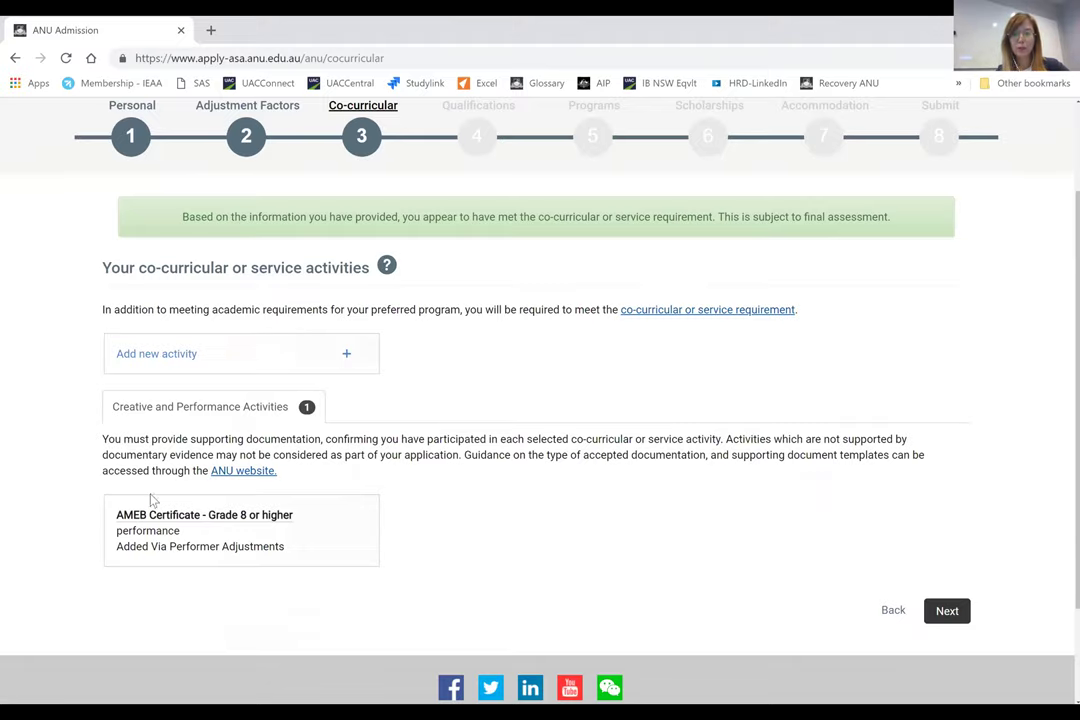
left_click(347, 356)
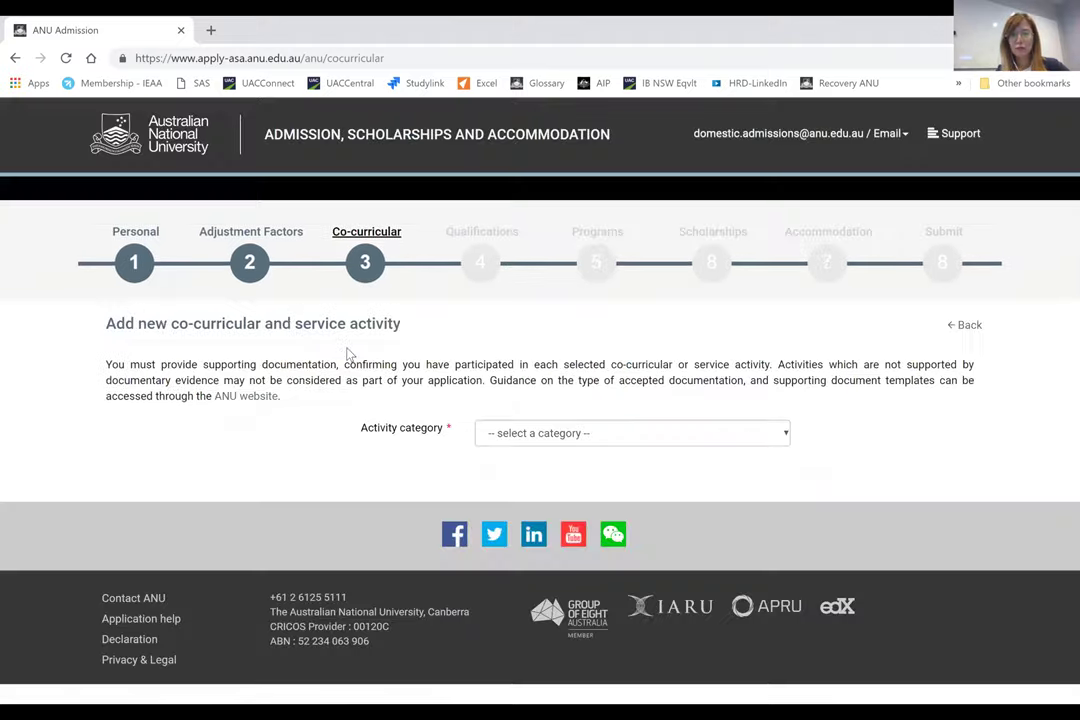
left_click(553, 441)
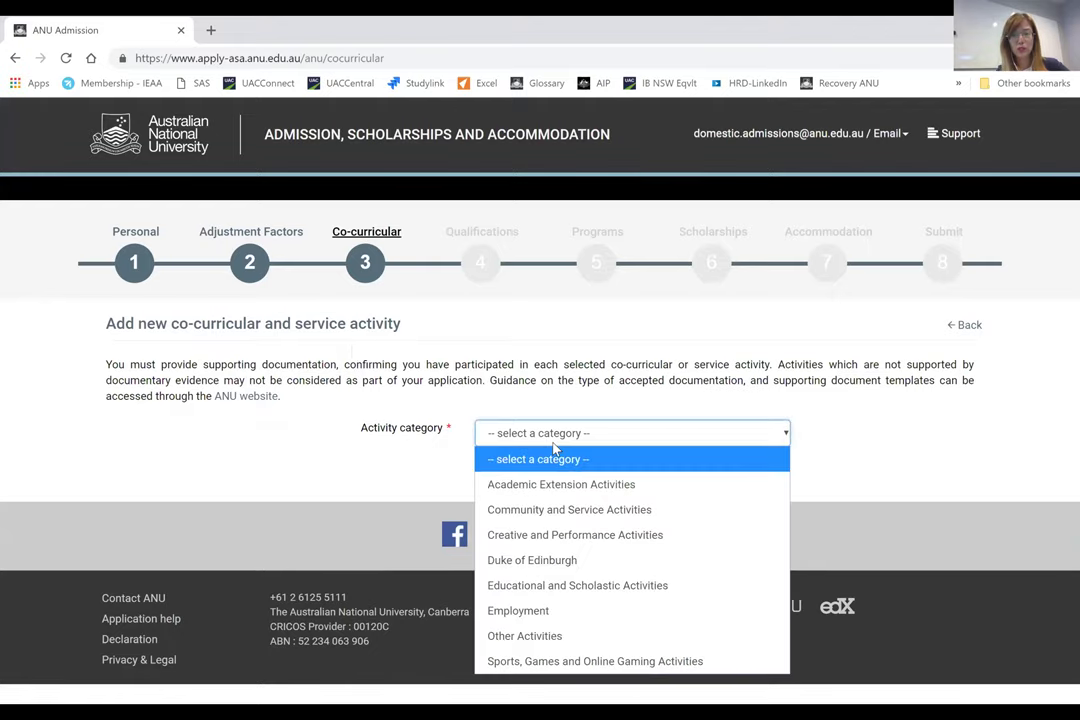
left_click(542, 570)
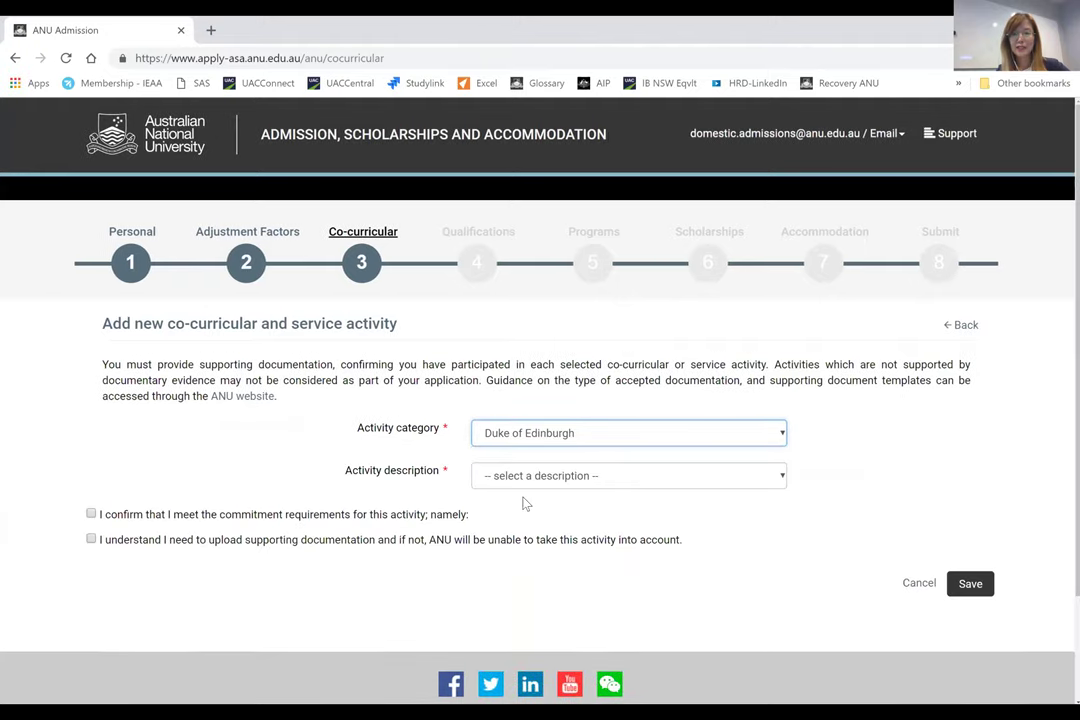
Step: Describe the activity as Gold or Silver Award, accept the commitment and supporting documentation statements, and save it
left_click(549, 487)
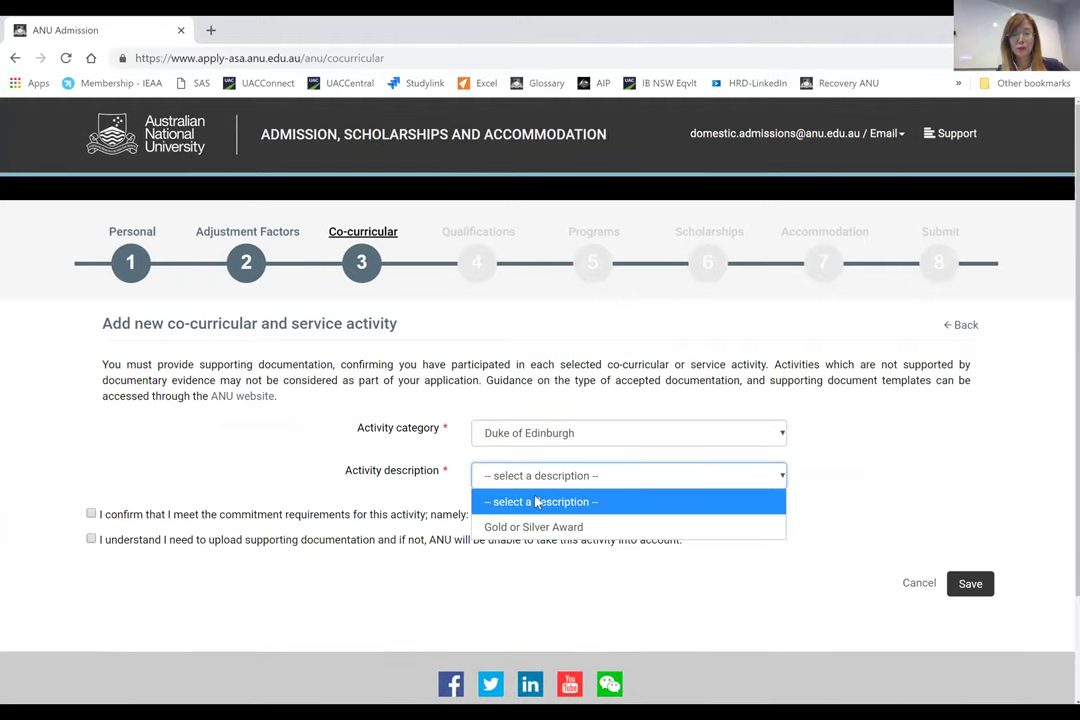
left_click(531, 519)
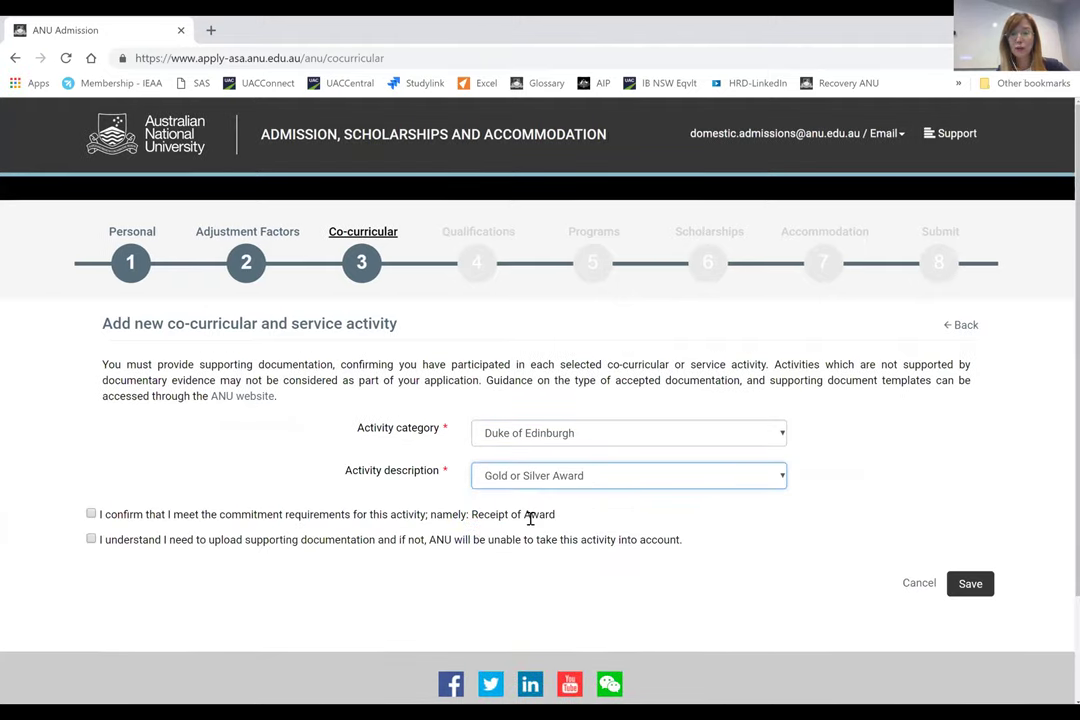
left_click(91, 513)
left_click(91, 540)
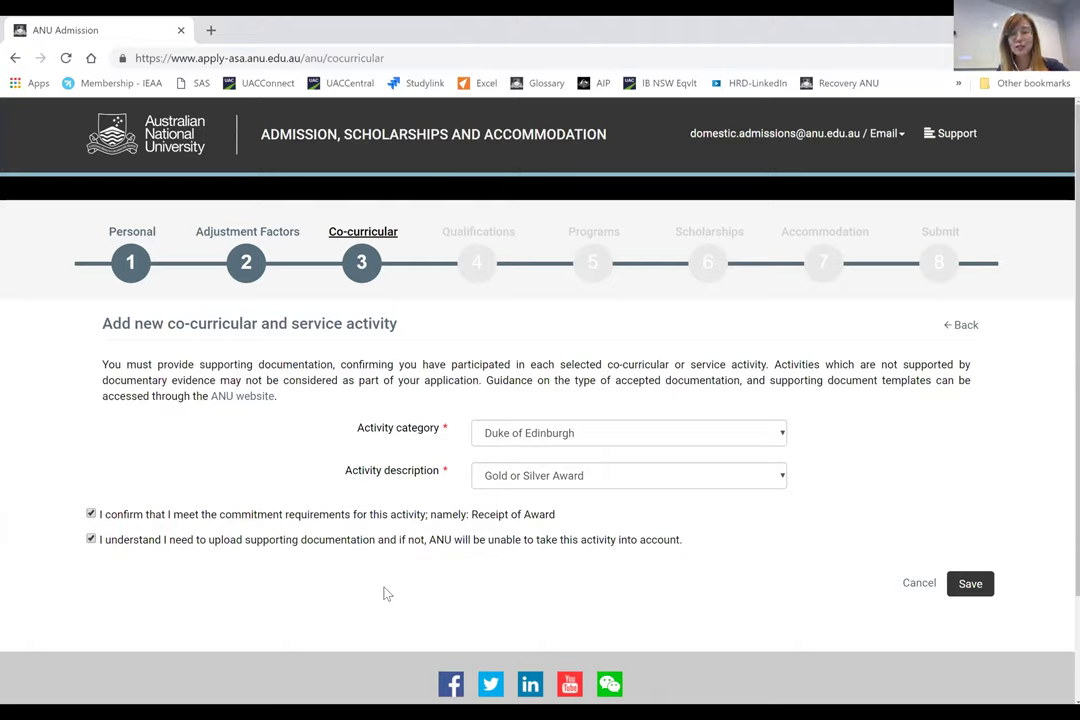
left_click(972, 592)
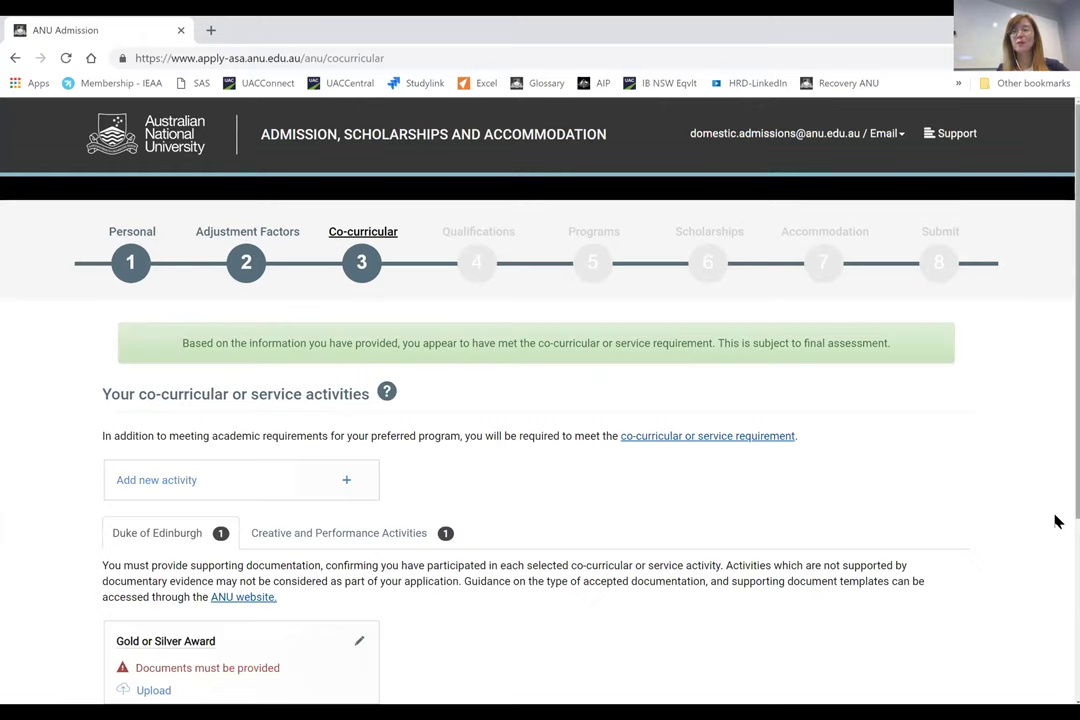
Step: Proceed to the Qualifications section and start adding a Year 12 studies qualification
scroll(918, 482, "down", 2)
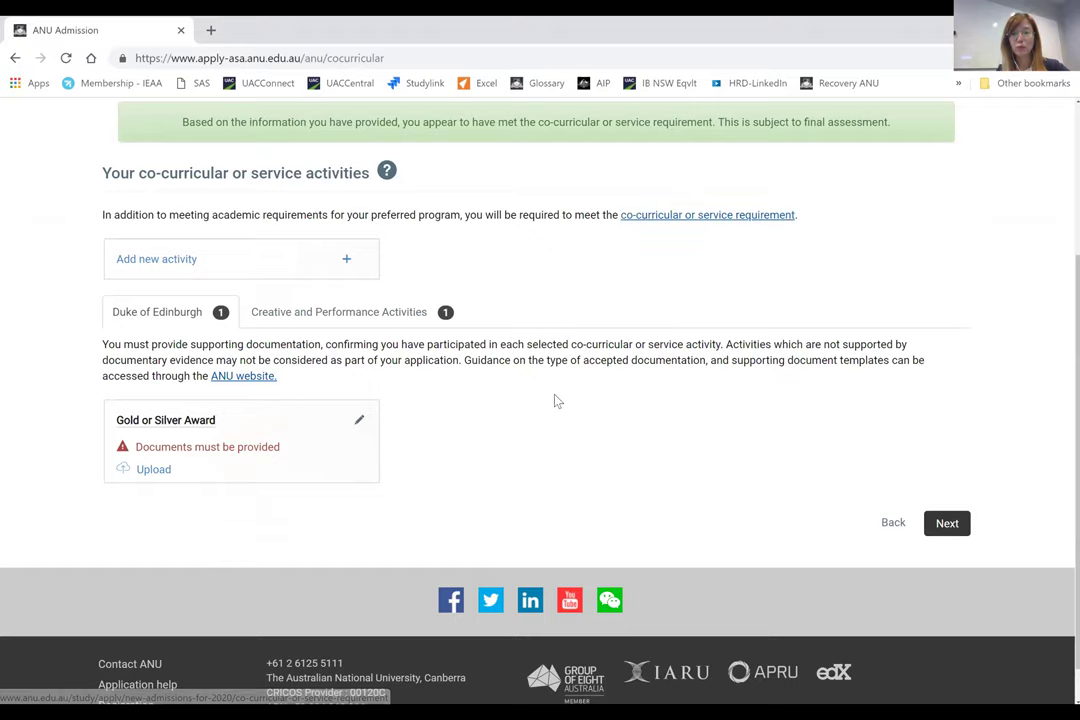
left_click(946, 530)
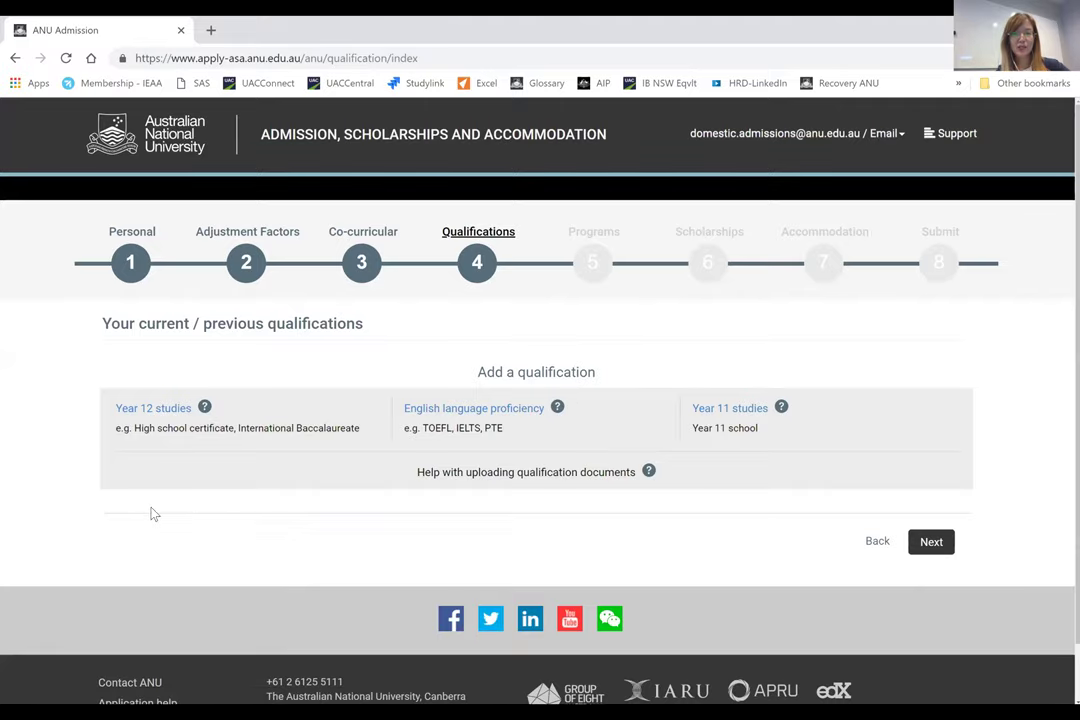
left_click(164, 415)
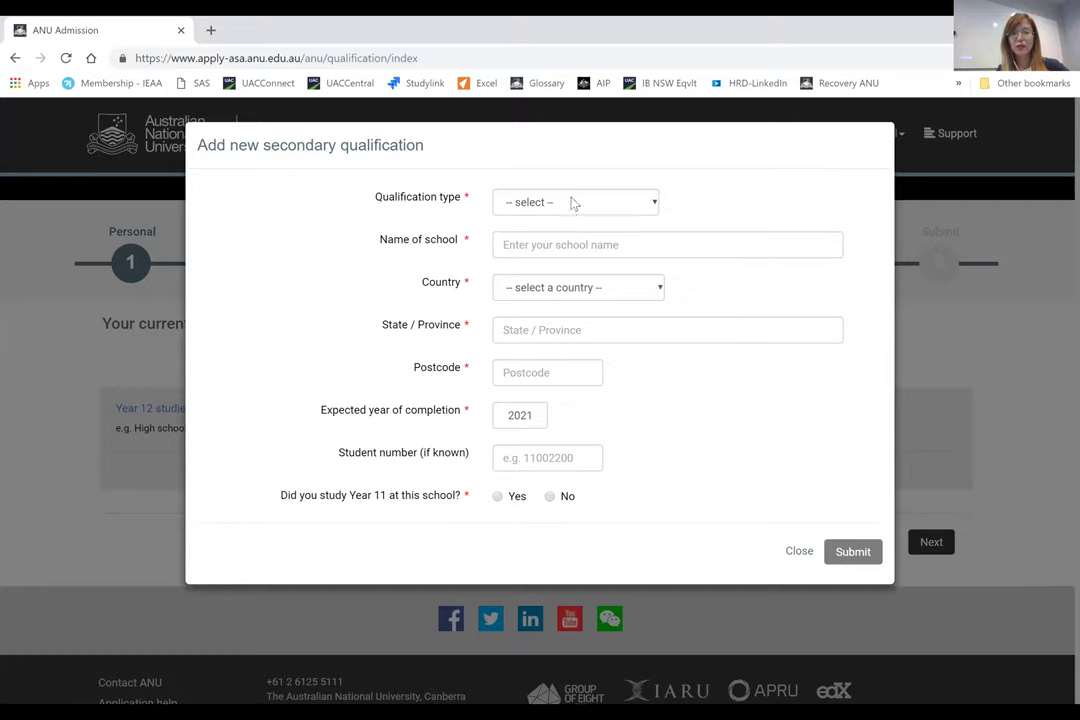
Step: Set the secondary qualification type to Australian Year 12 and the exam type to ACT Year 12
left_click(574, 204)
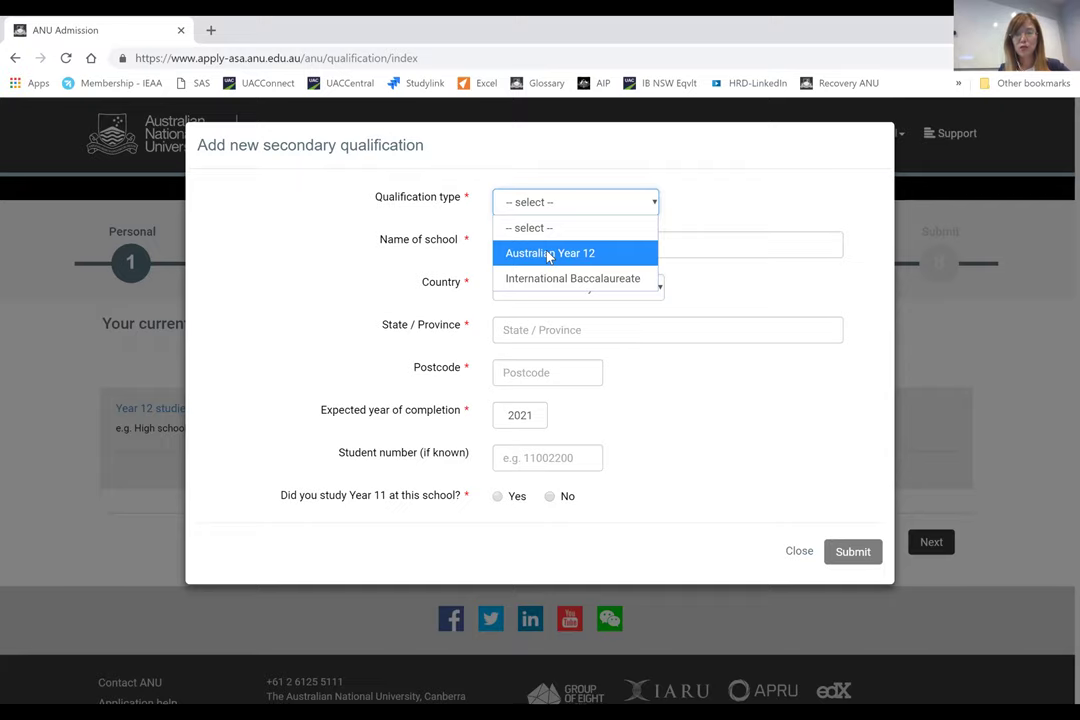
left_click(548, 255)
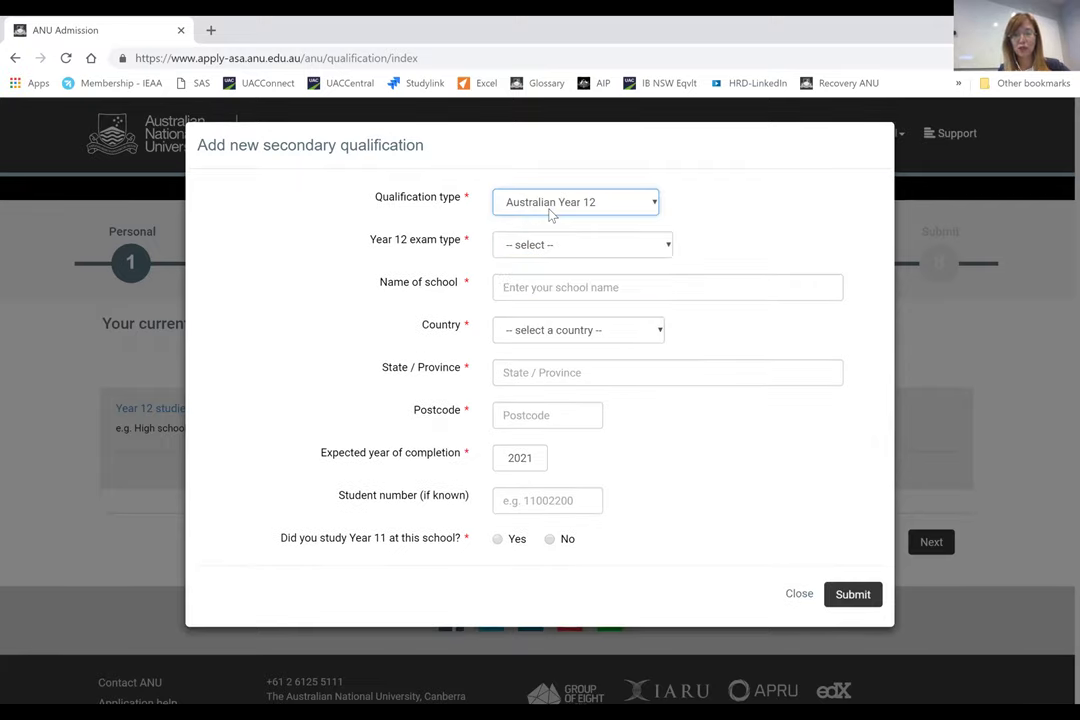
left_click(548, 250)
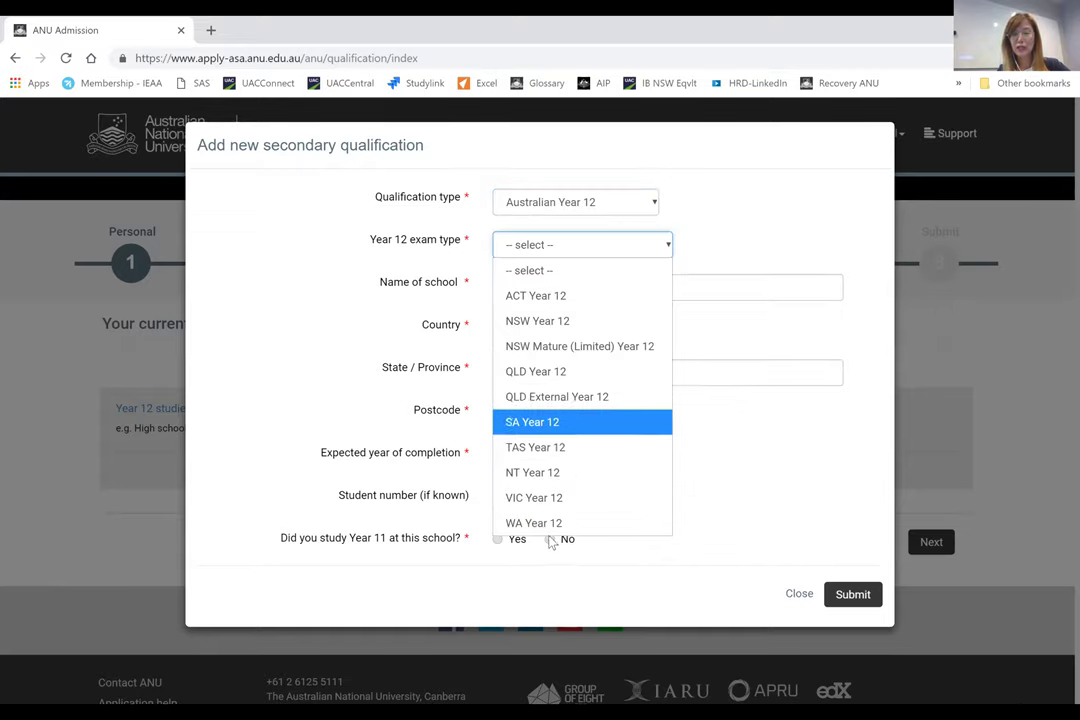
left_click(538, 300)
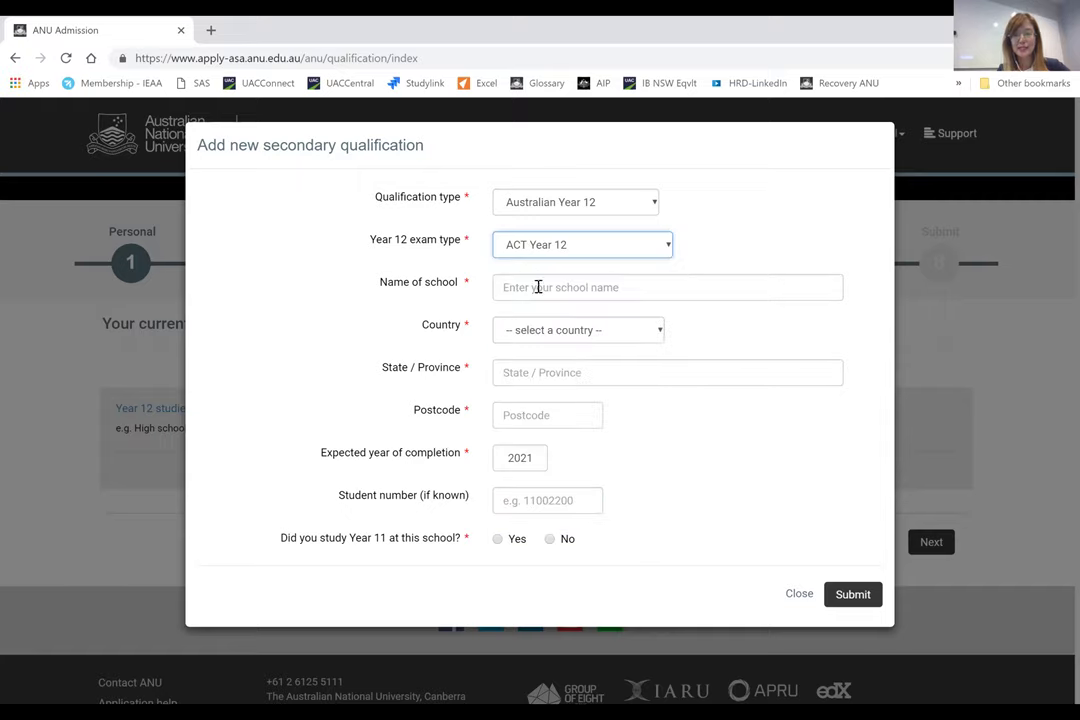
Step: Search for the school with DICK and choose DICKSON COLLEGE as the school attended
left_click(518, 297)
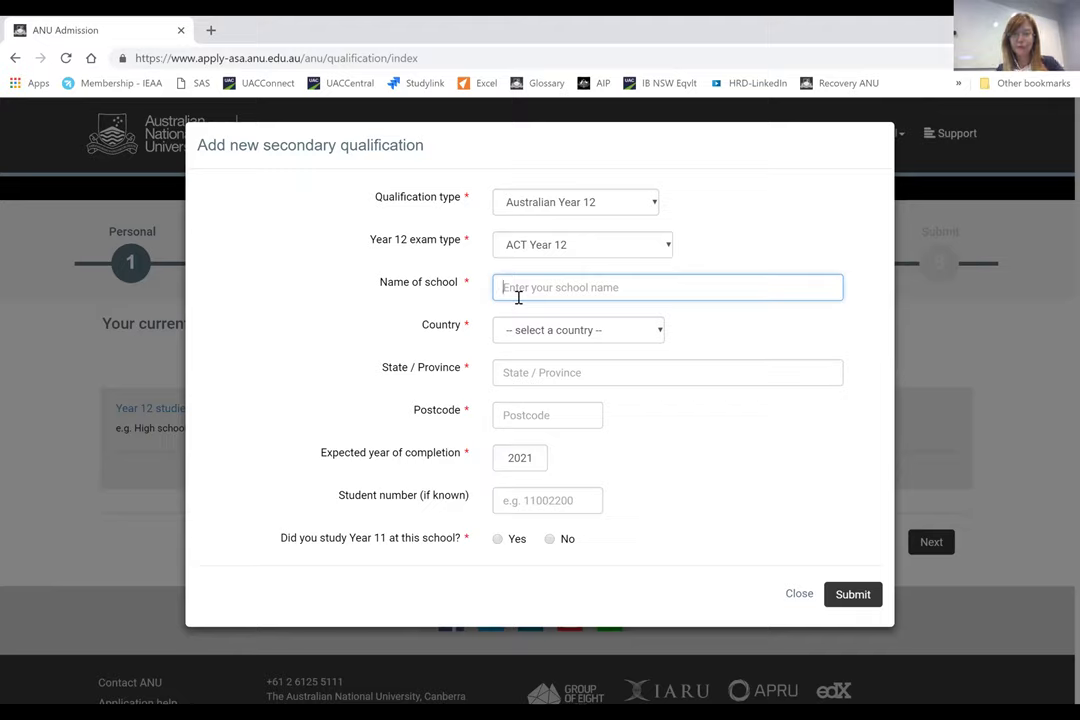
type("DIC")
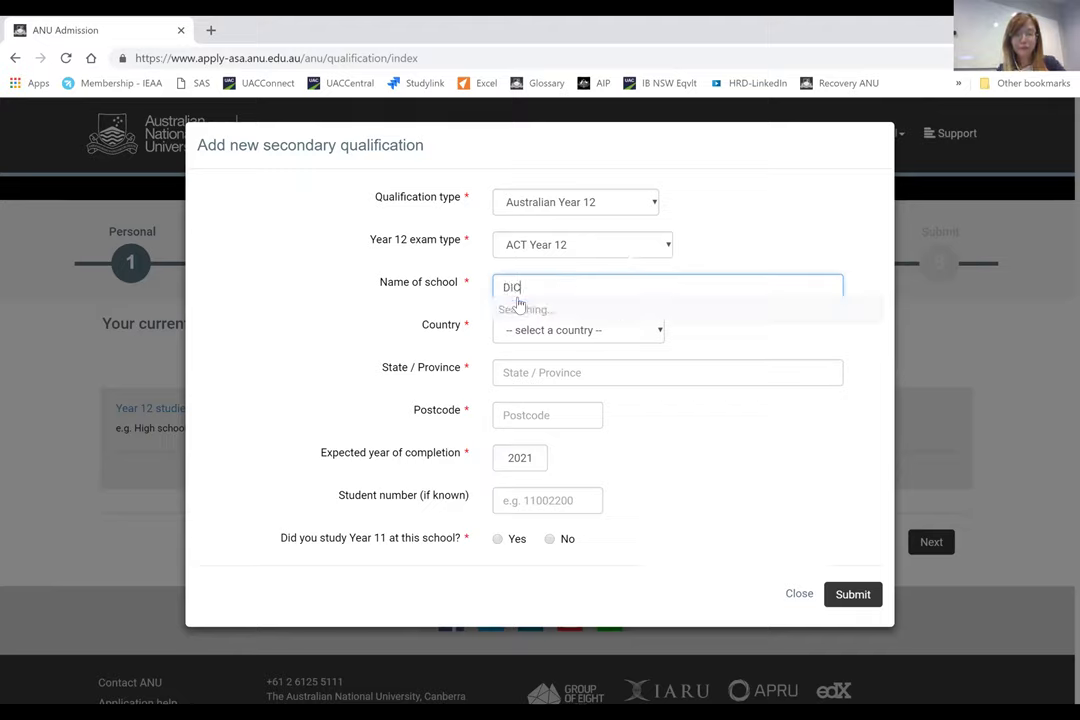
type("O")
key("BackSpace")
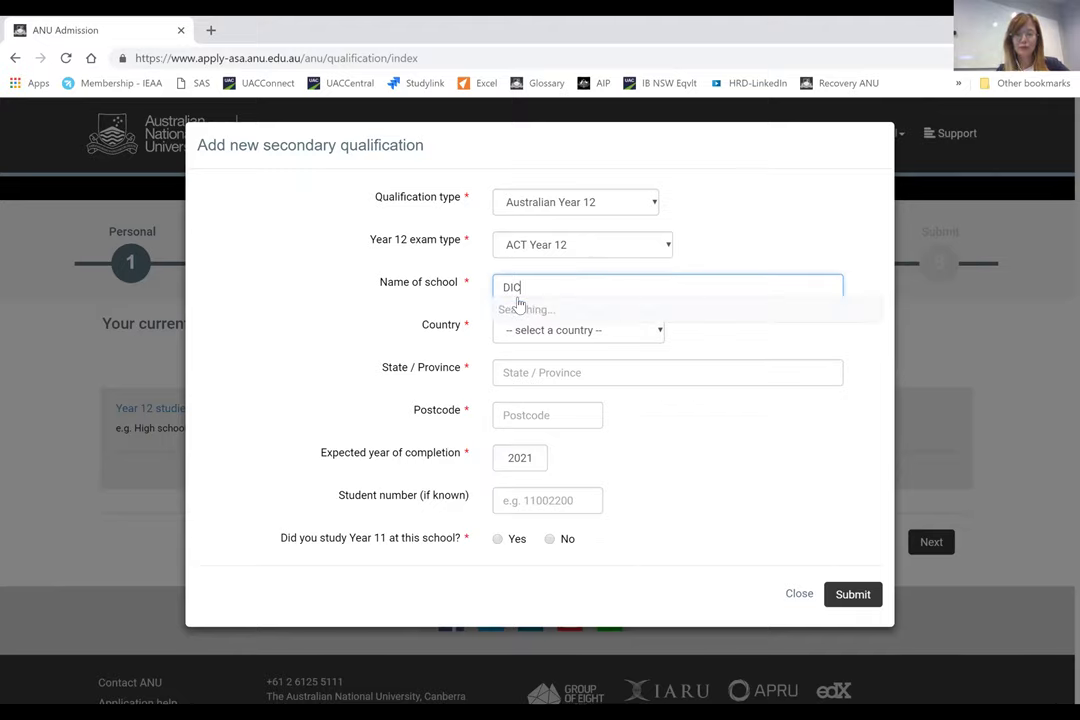
type("K")
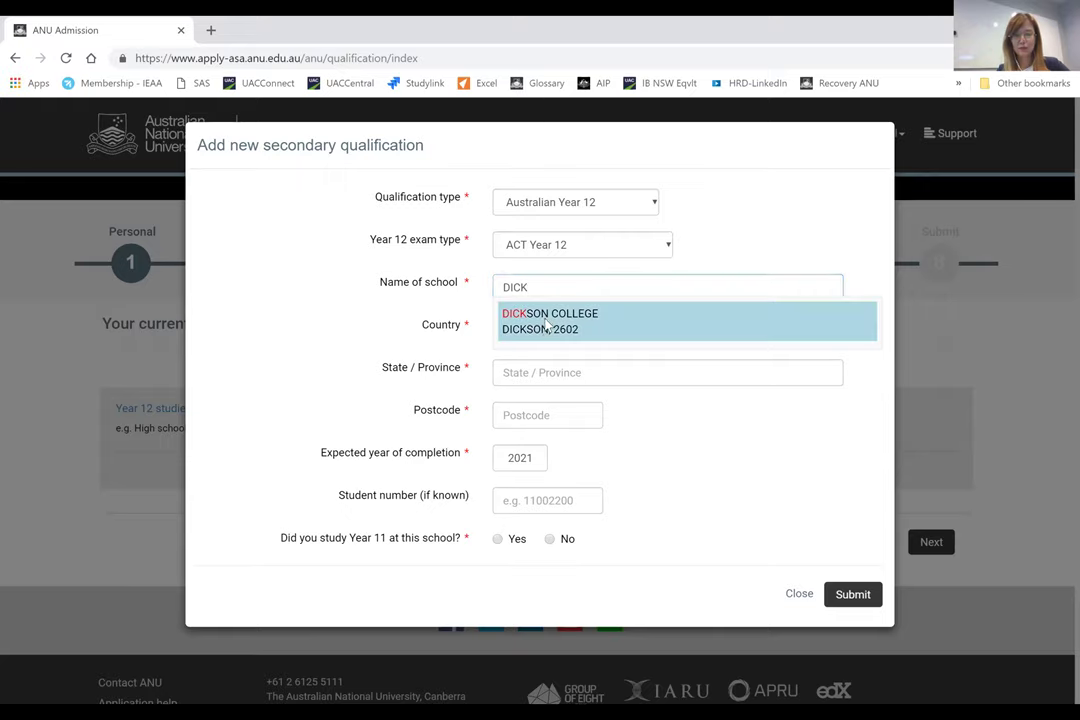
left_click(546, 323)
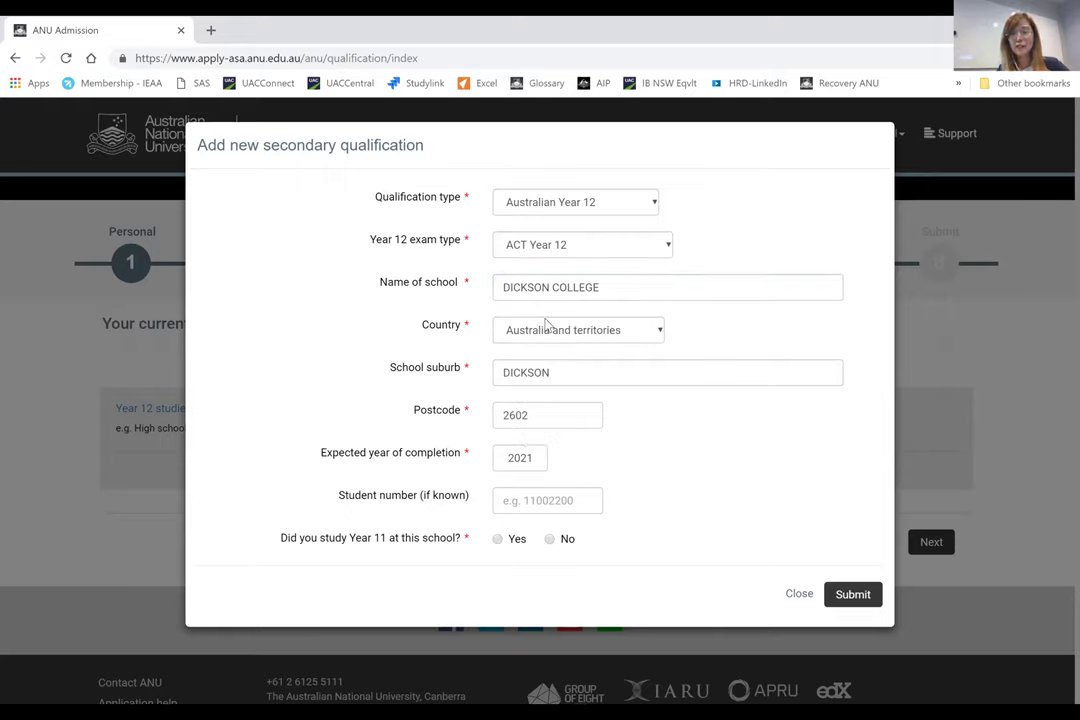